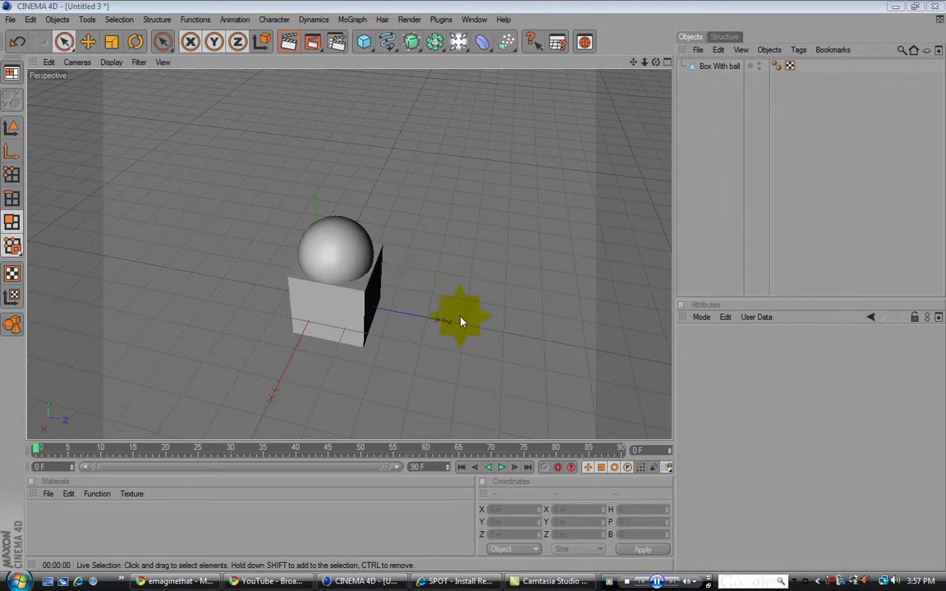
pyautogui.keyDown('alt'); pyautogui.moveTo(431, 229); pyautogui.dragTo(423, 89); pyautogui.keyUp('alt')
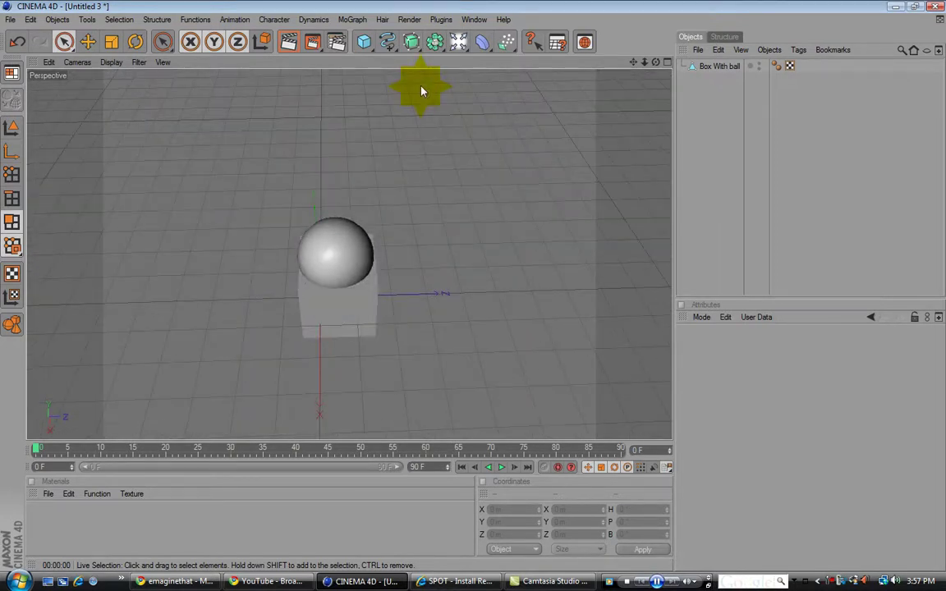
pyautogui.click(364, 42)
pyautogui.click(353, 125)
pyautogui.click(436, 43)
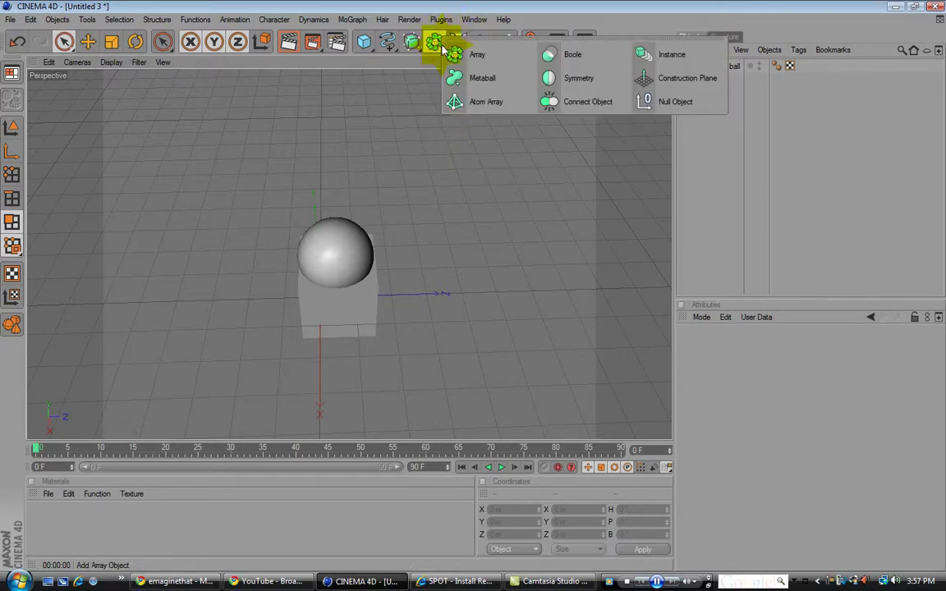
pyautogui.moveTo(452, 79); pyautogui.dragTo(488, 262)
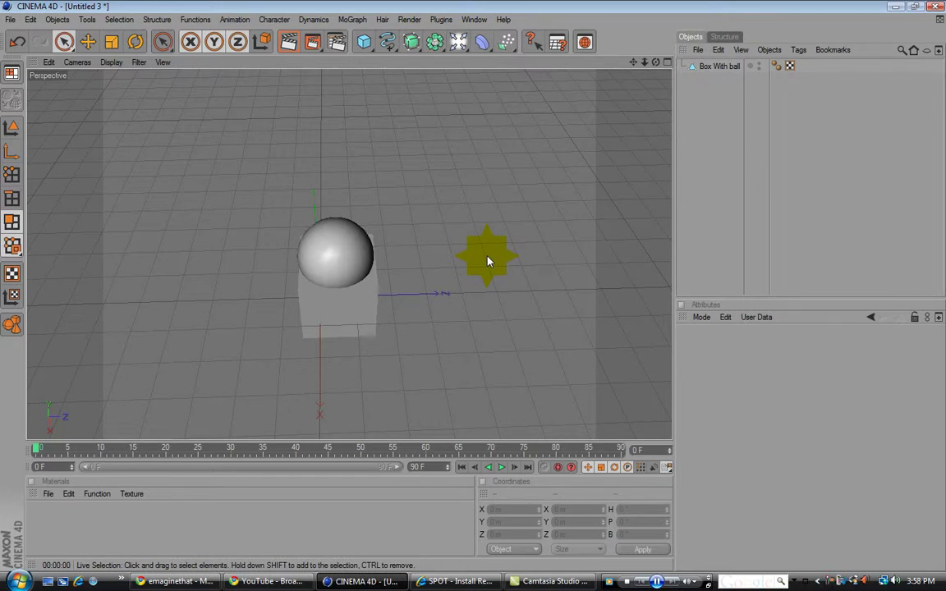
pyautogui.moveTo(488, 261); pyautogui.dragTo(488, 261)
pyautogui.click(720, 67)
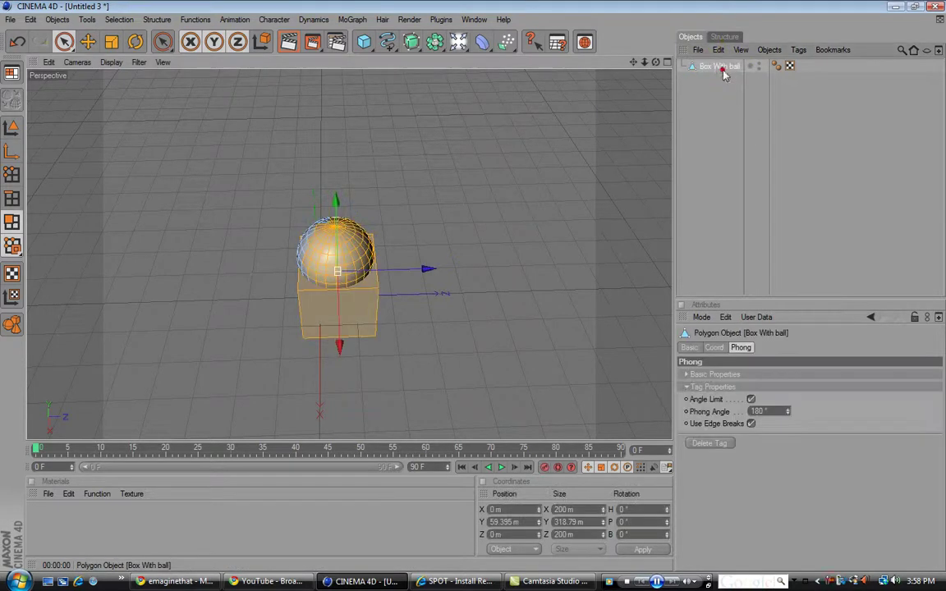
# - Create a new empty scene
pyautogui.click(10, 19)
pyautogui.click(23, 37)
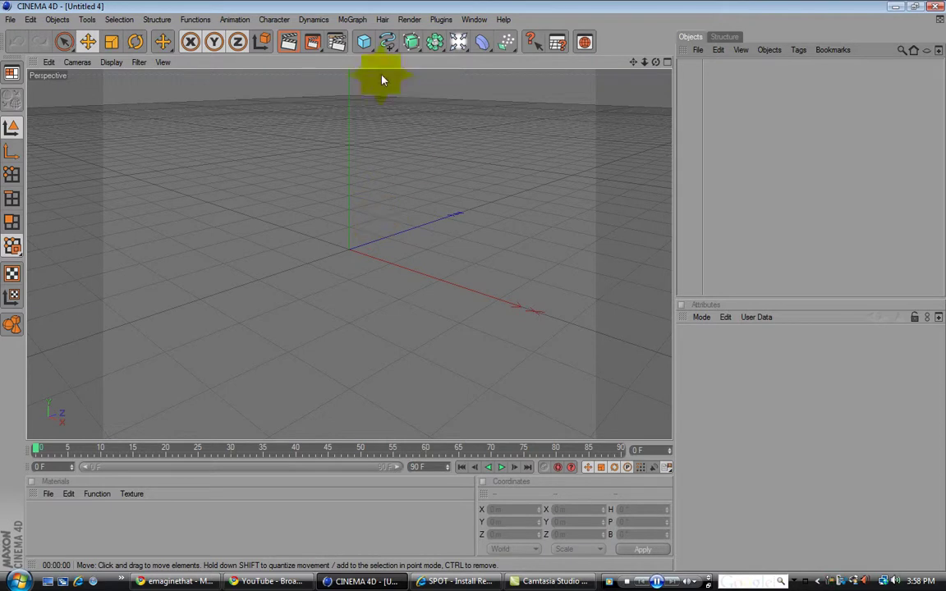
# - Add a cube and a HyperNURBS object, and make the cube a child of the HyperNURBS
pyautogui.click(364, 42)
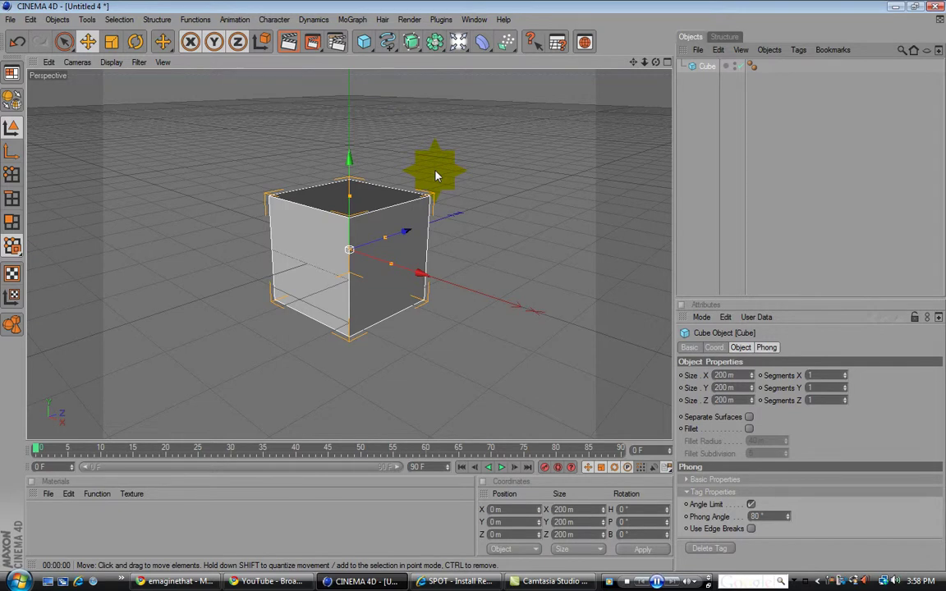
pyautogui.keyDown('alt'); pyautogui.moveTo(591, 281); pyautogui.dragTo(473, 286, button='right'); pyautogui.keyUp('alt')
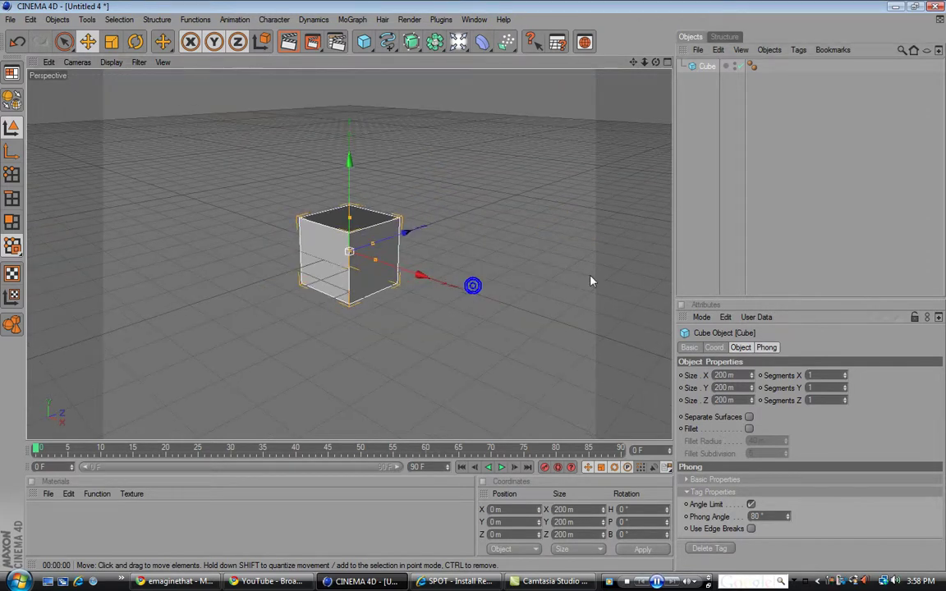
pyautogui.keyDown('alt'); pyautogui.moveTo(590, 277); pyautogui.dragTo(589, 277); pyautogui.keyUp('alt')
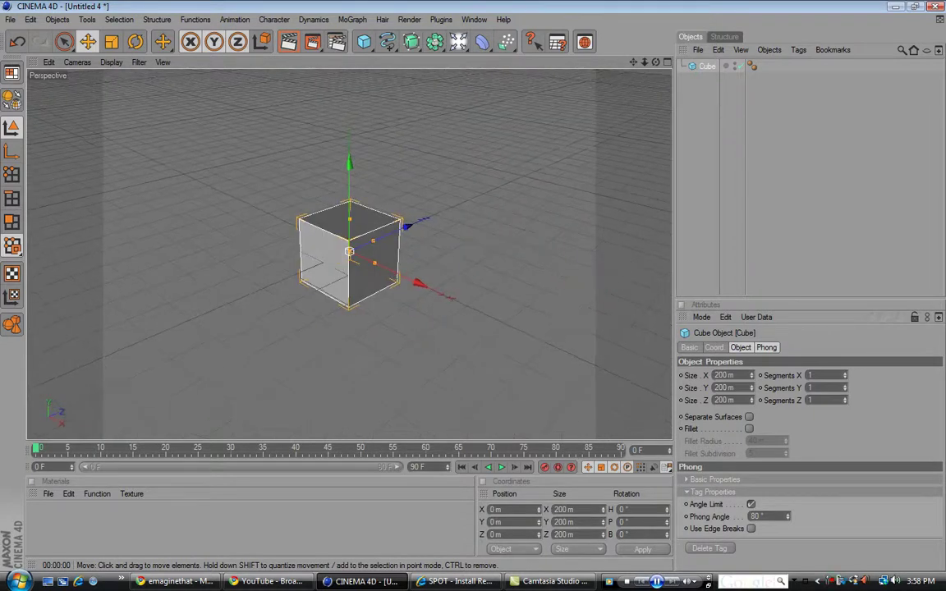
pyautogui.moveTo(412, 42); pyautogui.dragTo(444, 63)
pyautogui.click(443, 200)
pyautogui.click(764, 152)
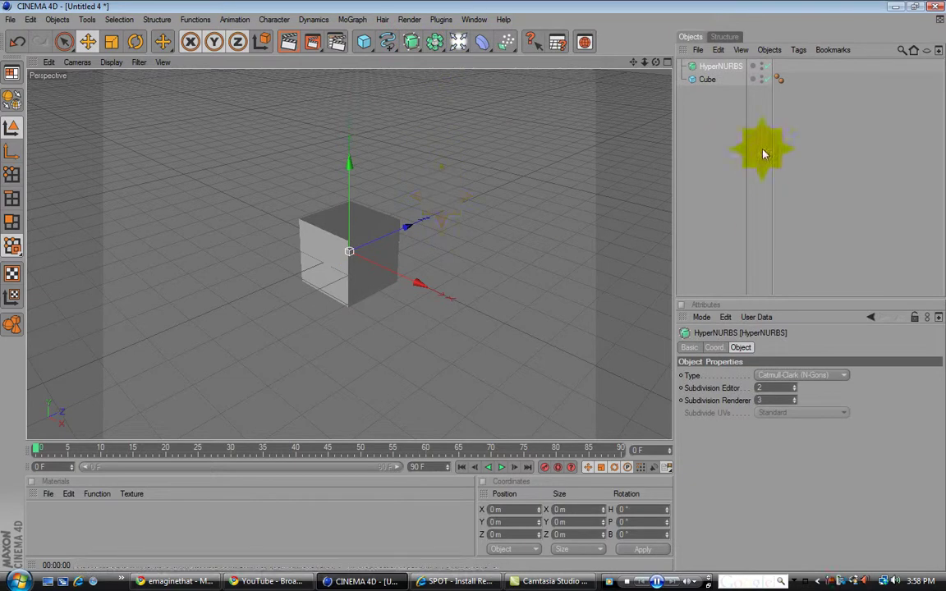
pyautogui.click(705, 78)
pyautogui.click(711, 80)
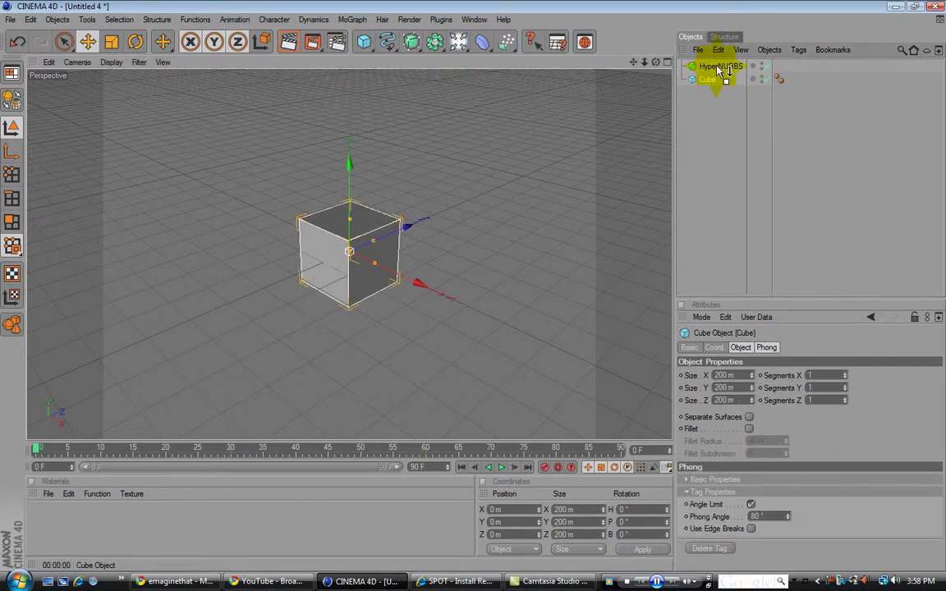
pyautogui.moveTo(720, 70); pyautogui.dragTo(721, 68)
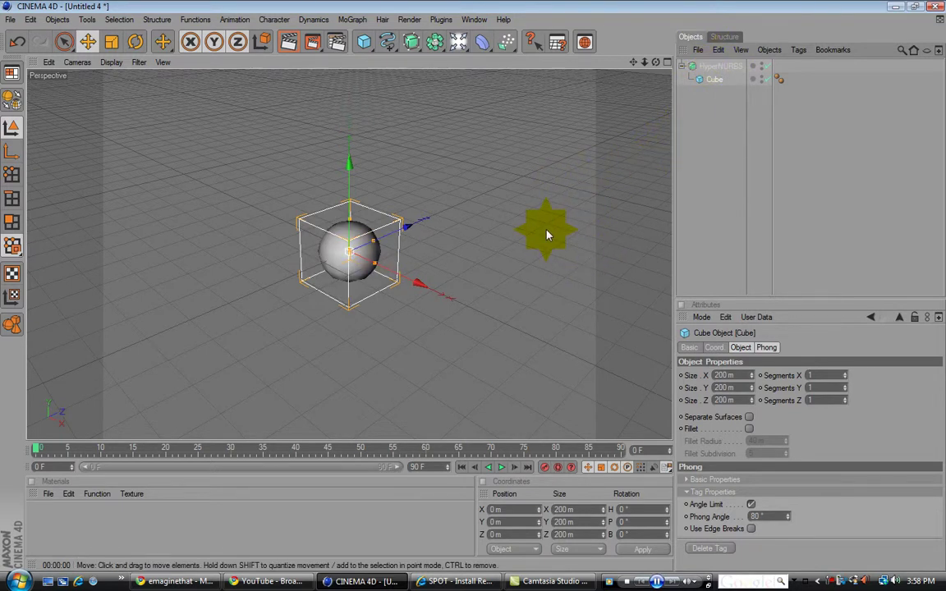
pyautogui.moveTo(473, 286)
pyautogui.keyDown('alt'); pyautogui.mouseDown()
pyautogui.moveTo(510, 265)
pyautogui.moveTo(426, 315)
pyautogui.moveTo(454, 258)
pyautogui.moveTo(476, 260)
pyautogui.mouseUp(); pyautogui.keyUp('alt')
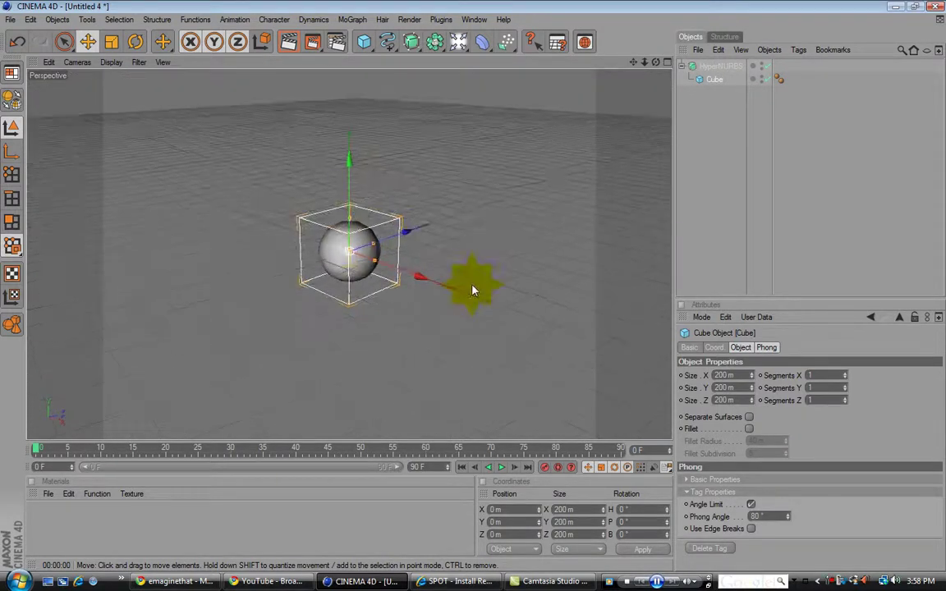
# - Try converting the whole HyperNURBS object into an editable polygon object, and undo the conversion
pyautogui.click(714, 66)
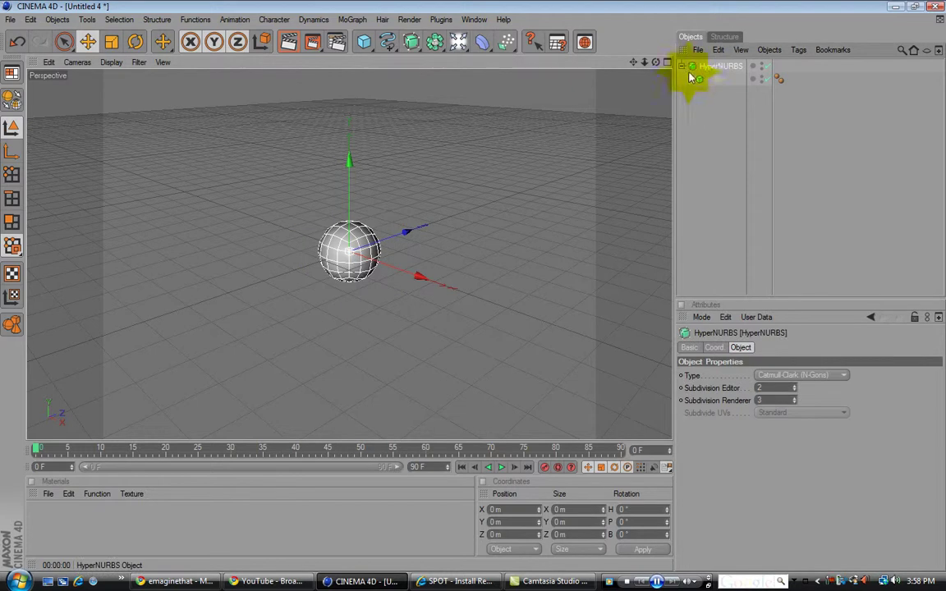
pyautogui.click(717, 78)
pyautogui.click(727, 68)
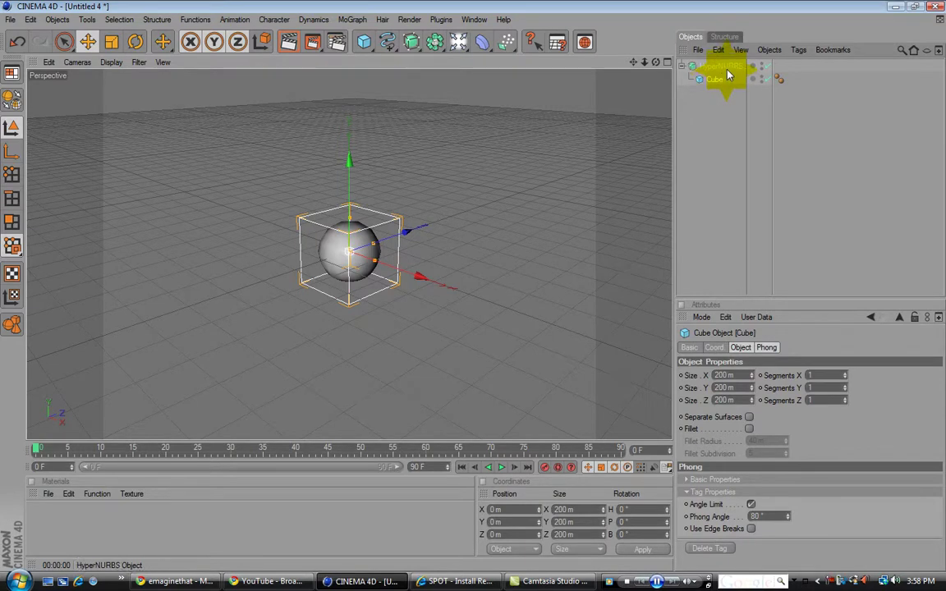
pyautogui.click(723, 66)
pyautogui.press('c')
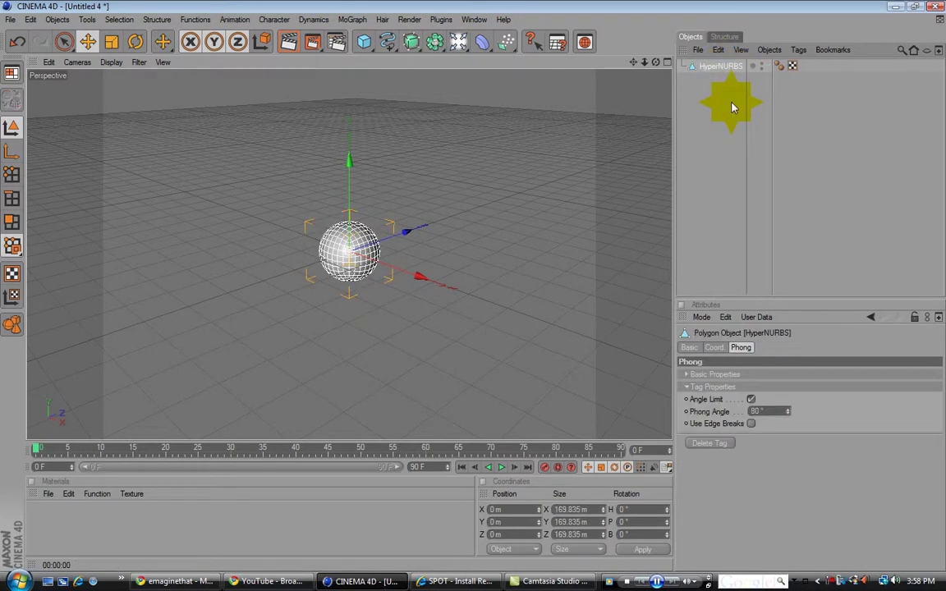
pyautogui.click(718, 65)
pyautogui.click(718, 69)
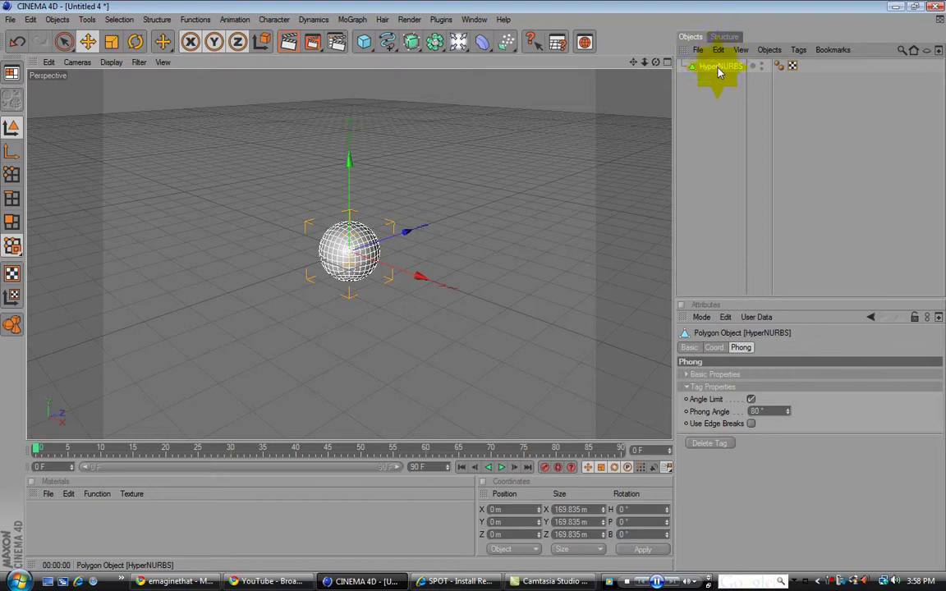
pyautogui.hotkey('ctrl', 'z')
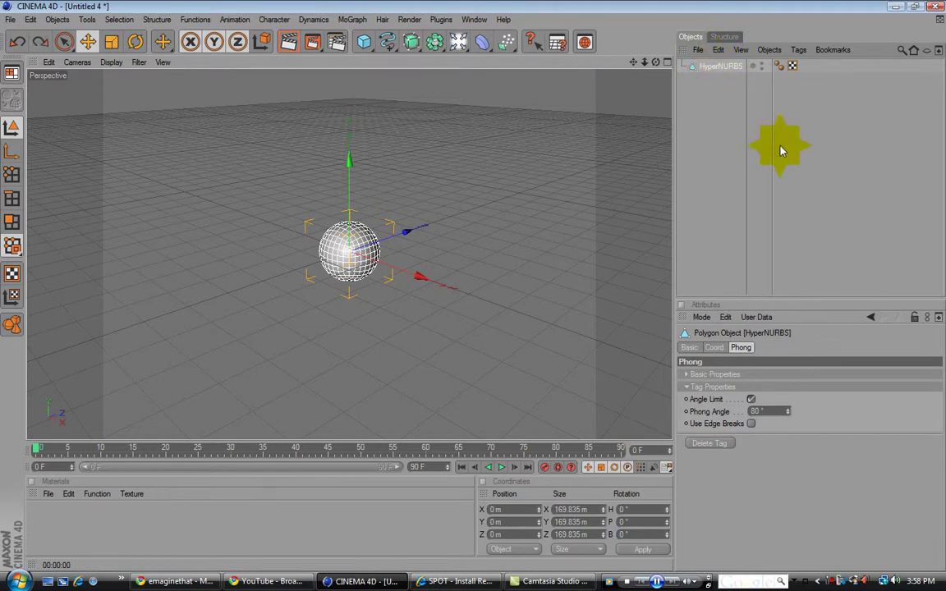
pyautogui.hotkey('ctrl', 'z')
# - Make only the cube inside the HyperNURBS editable and switch to polygon editing with the Scale tool
pyautogui.click(684, 66)
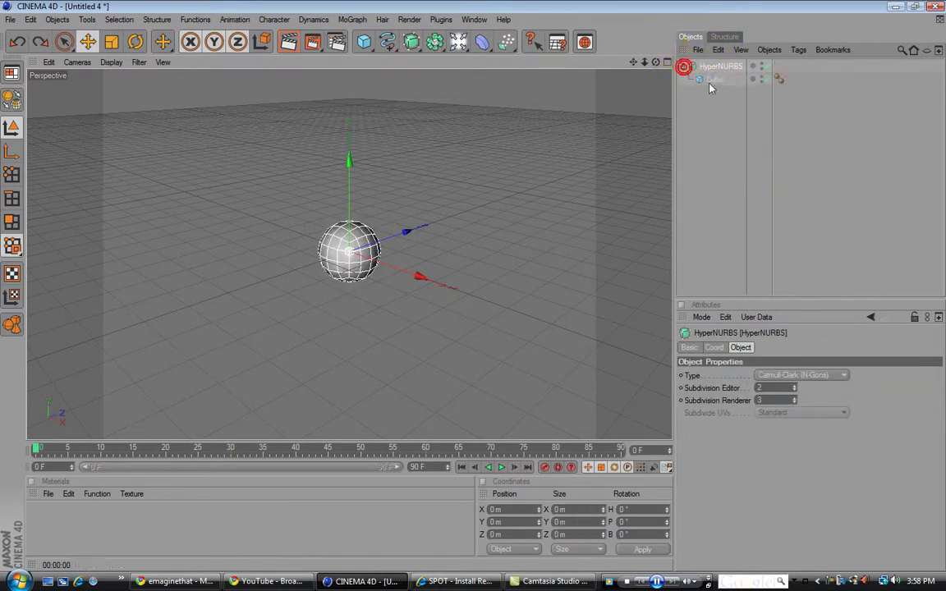
pyautogui.click(713, 80)
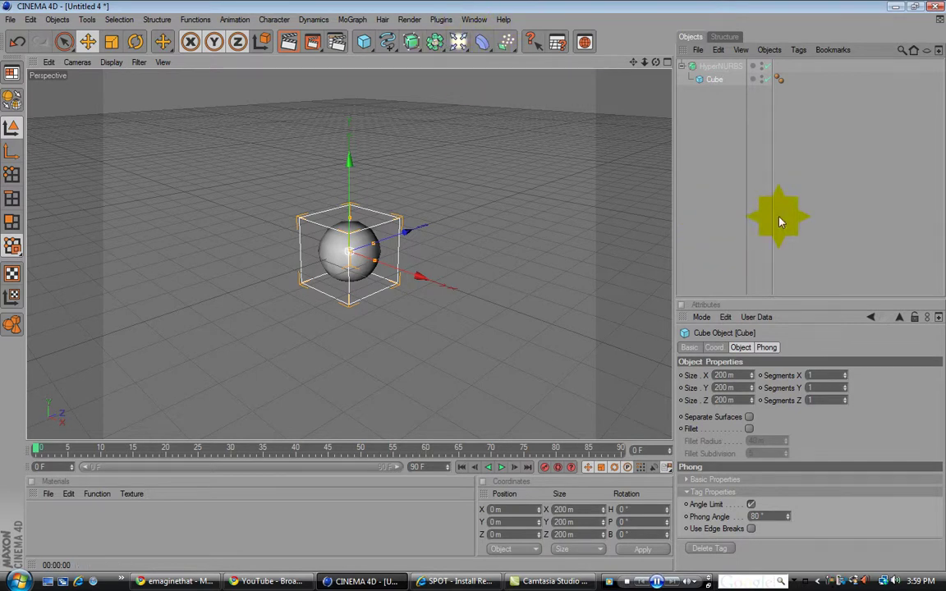
pyautogui.click(11, 76)
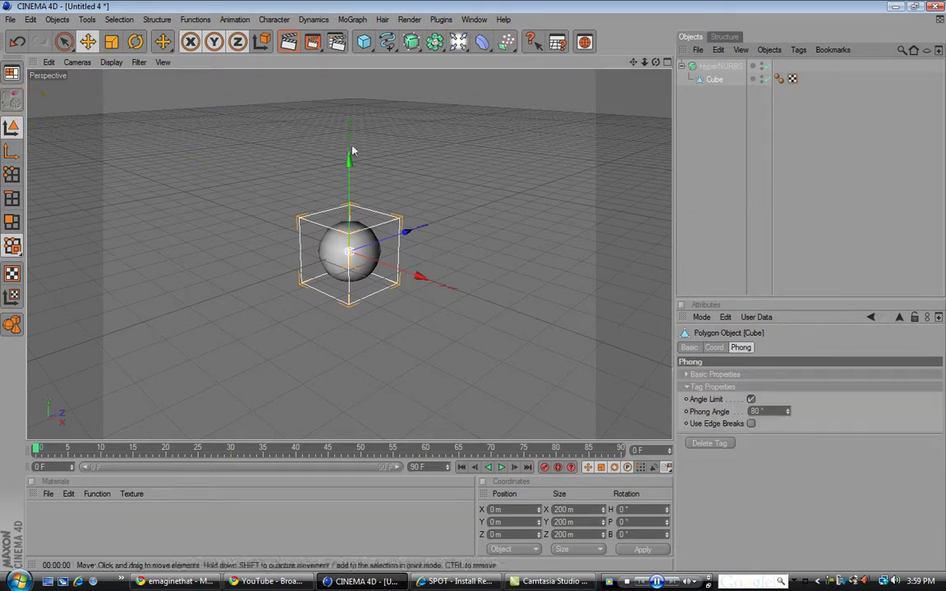
pyautogui.click(12, 223)
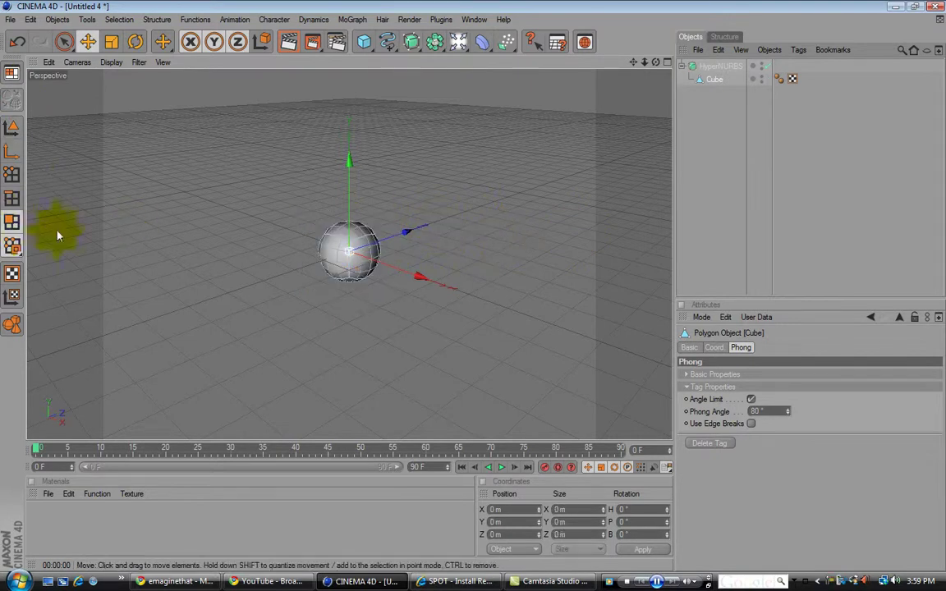
pyautogui.click(113, 43)
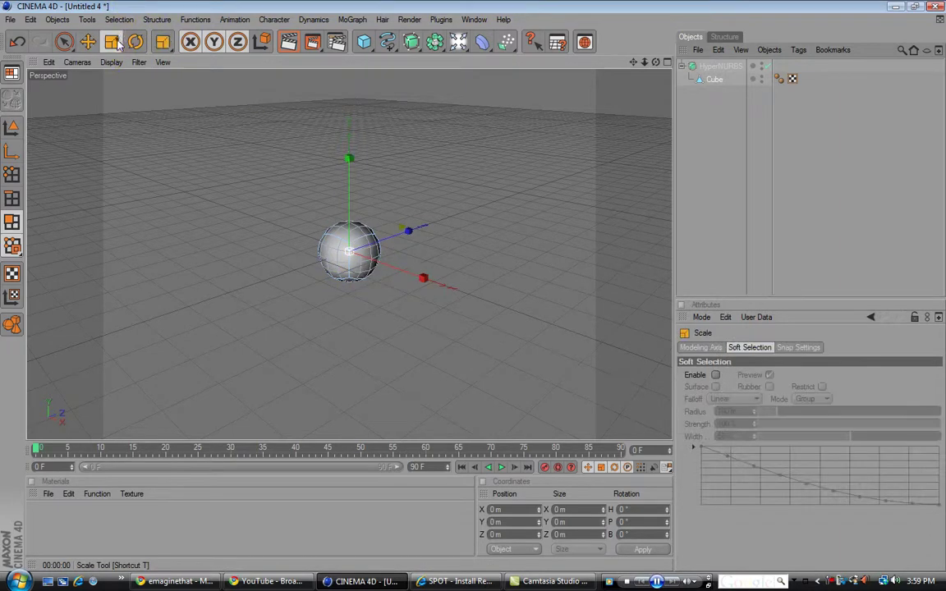
# - Select the smoothed cube's polygon facing the positive X axis and clear the selection again
pyautogui.click(344, 245)
pyautogui.click(349, 255)
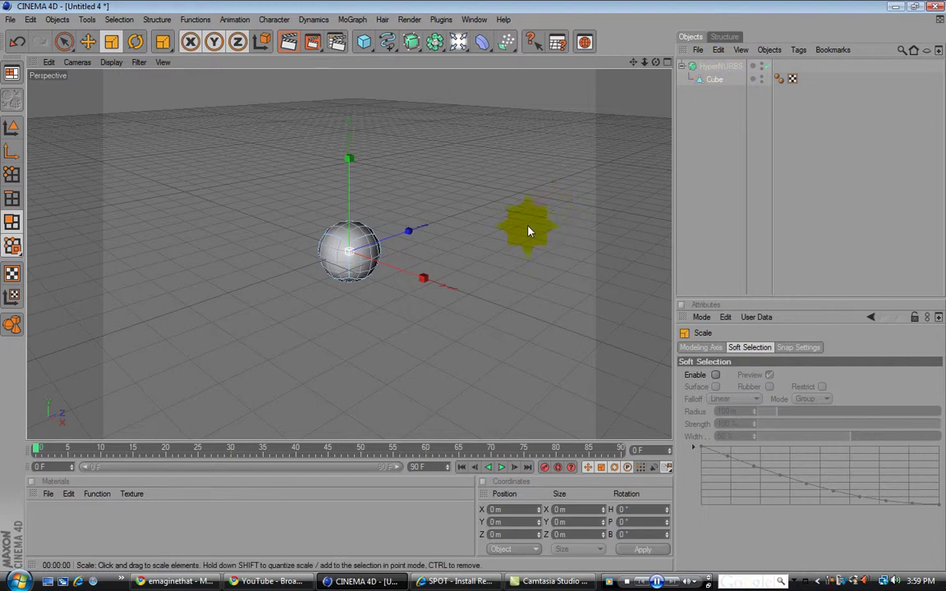
pyautogui.keyDown('alt'); pyautogui.moveTo(478, 234); pyautogui.dragTo(546, 239, button='right'); pyautogui.keyUp('alt')
pyautogui.keyDown('alt'); pyautogui.moveTo(471, 284); pyautogui.dragTo(427, 274); pyautogui.keyUp('alt')
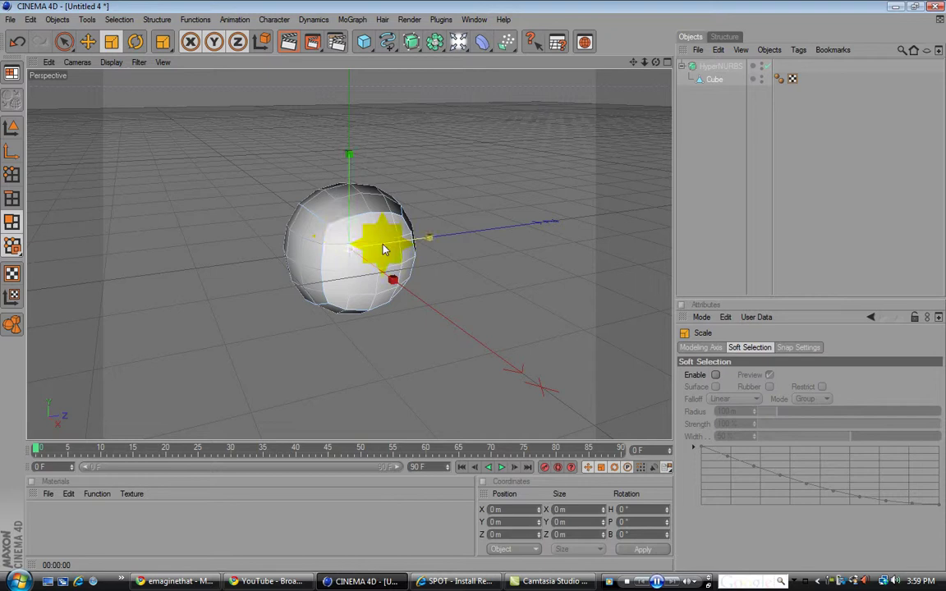
pyautogui.click(384, 244)
pyautogui.click(387, 233)
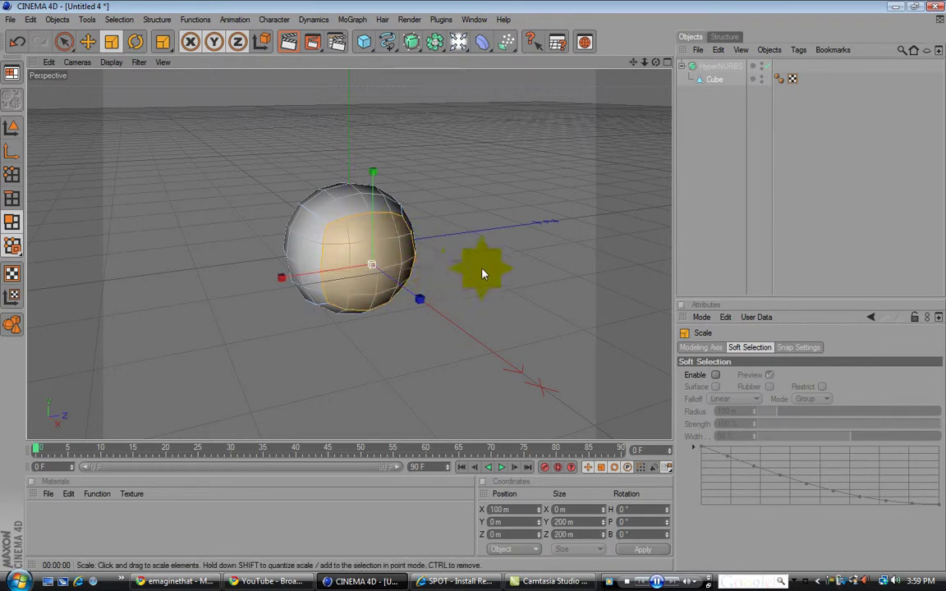
pyautogui.moveTo(472, 285)
pyautogui.mouseDown()
pyautogui.moveTo(518, 285)
pyautogui.moveTo(474, 286)
pyautogui.mouseUp()
pyautogui.click(568, 263)
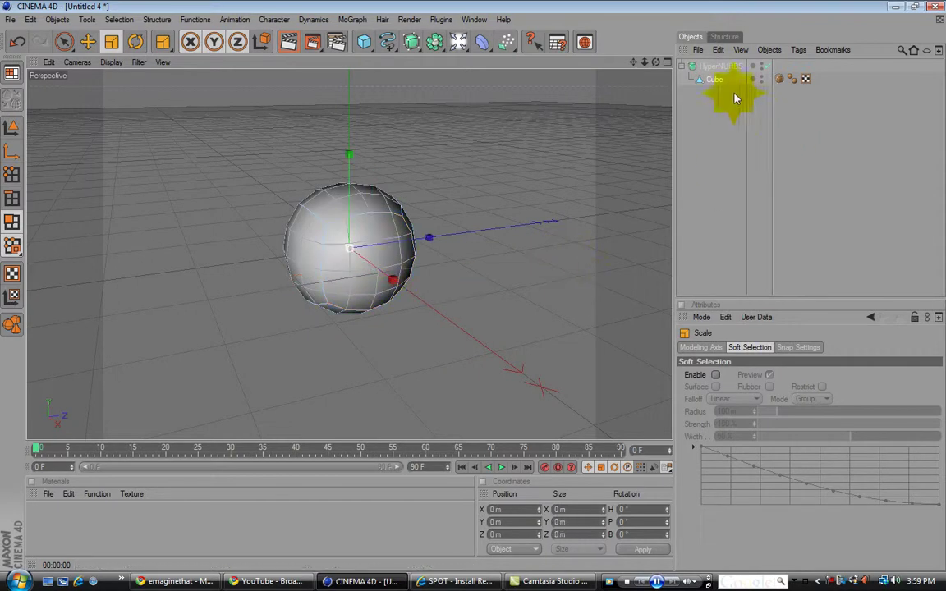
# - Delete the HyperNURBS object together with its cube and add a new cube to the scene
pyautogui.click(726, 71)
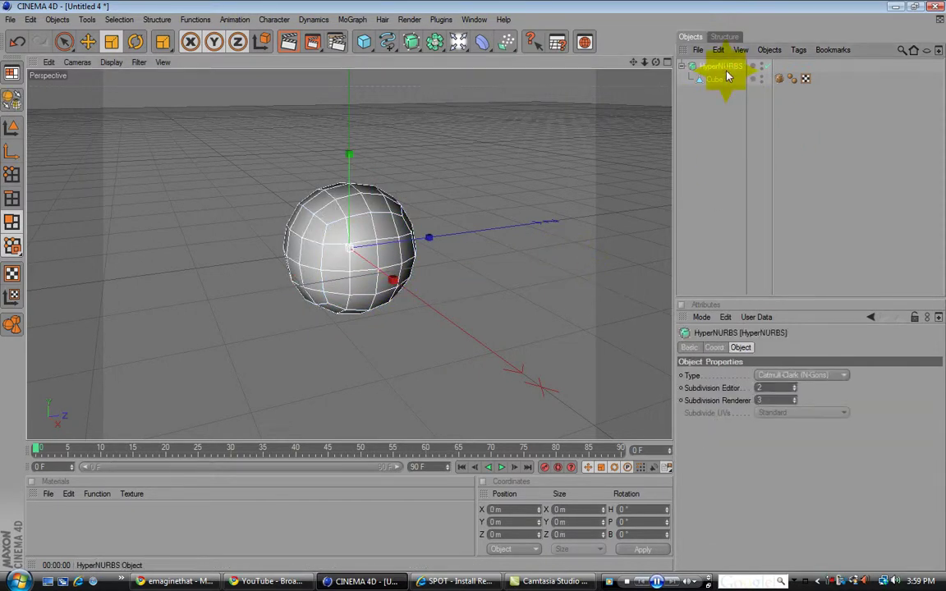
pyautogui.press('Delete')
pyautogui.click(364, 42)
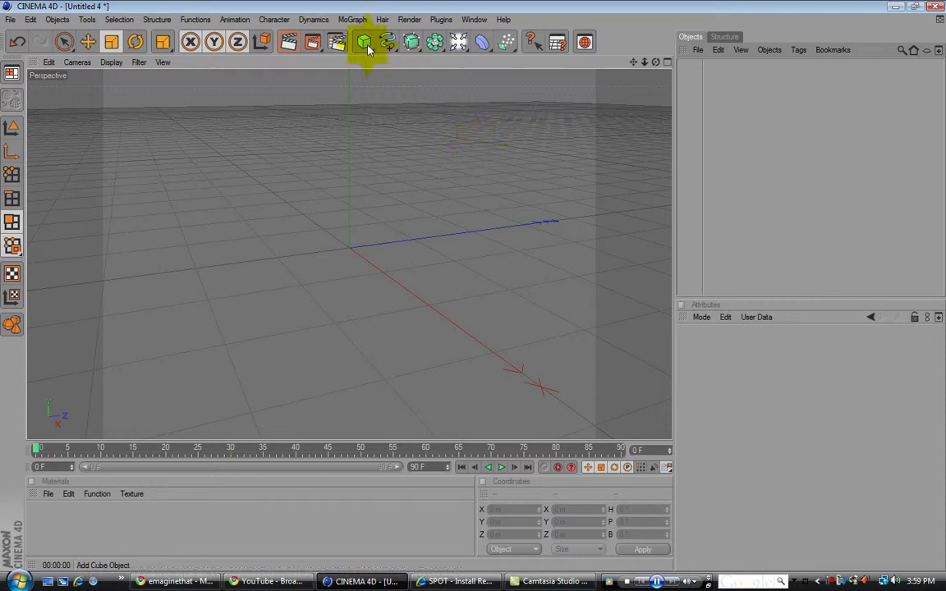
pyautogui.click(565, 271)
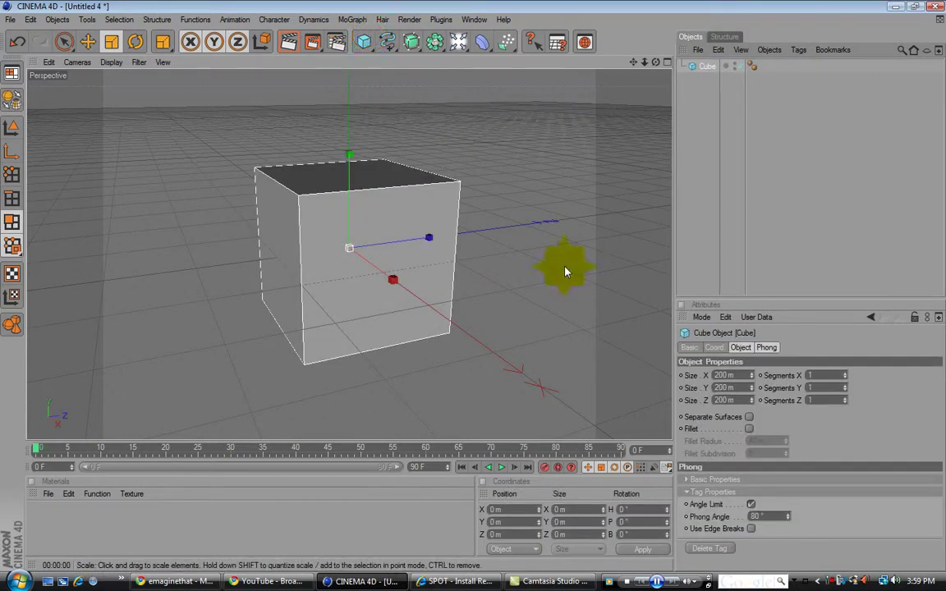
pyautogui.keyDown('alt'); pyautogui.moveTo(470, 285); pyautogui.dragTo(496, 288); pyautogui.keyUp('alt')
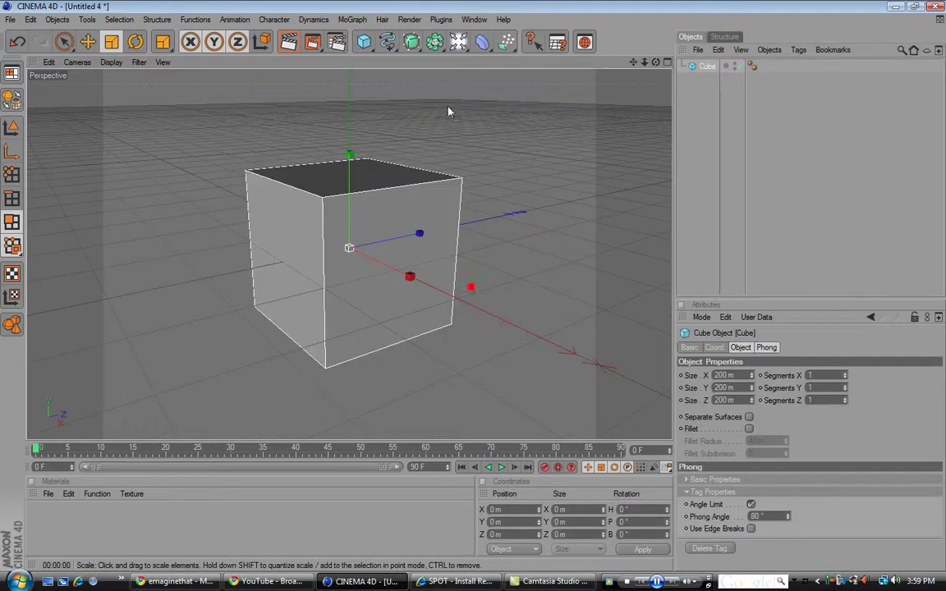
# - Add a HyperNURBS object and nest the new cube under it to smooth the cube
pyautogui.click(413, 43)
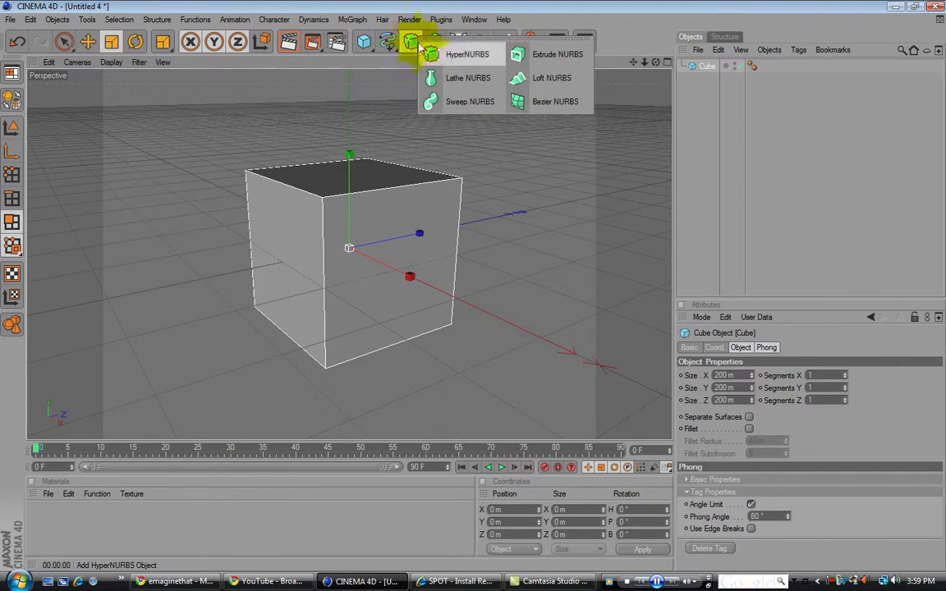
pyautogui.click(450, 56)
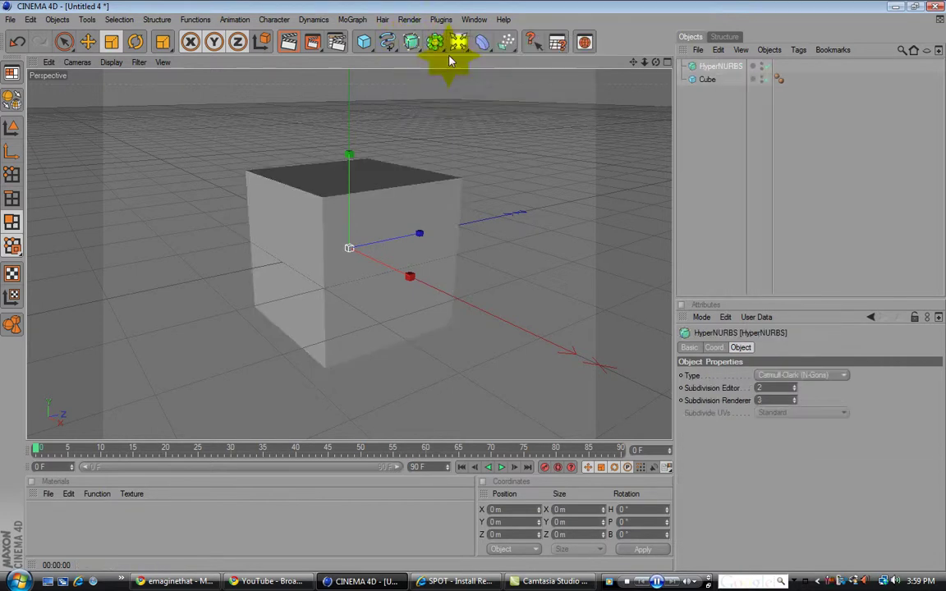
pyautogui.click(709, 80)
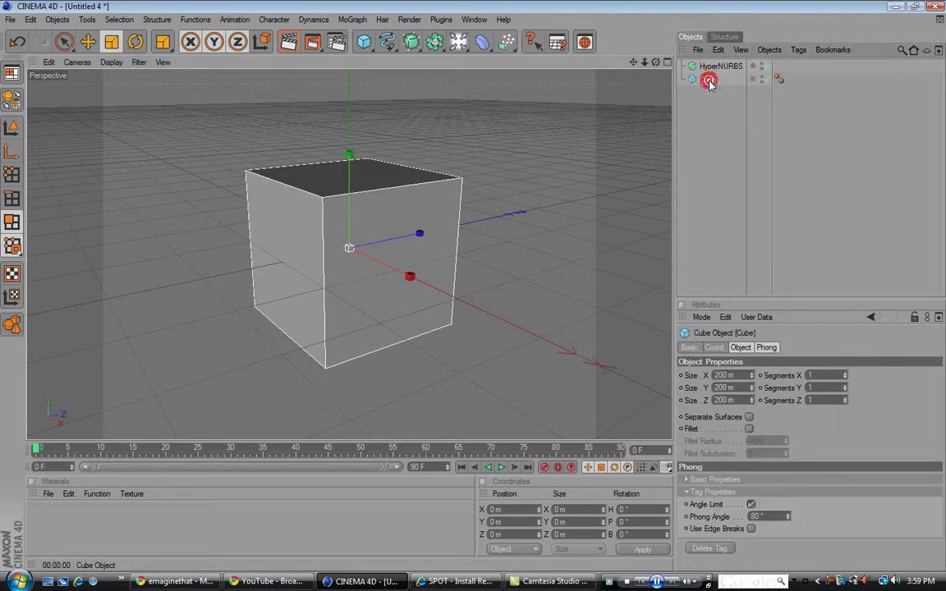
pyautogui.moveTo(708, 82); pyautogui.dragTo(727, 67)
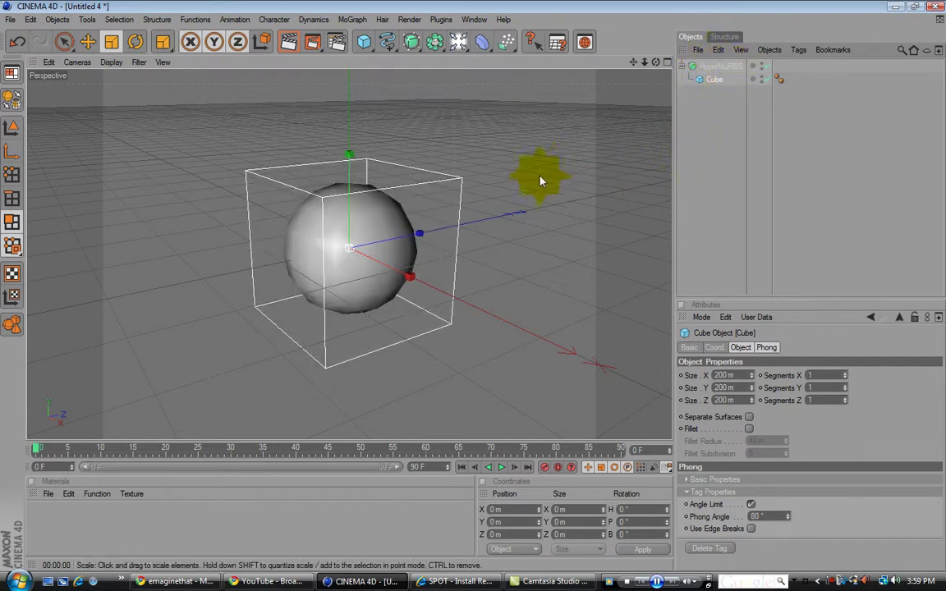
pyautogui.keyDown('alt'); pyautogui.moveTo(554, 235); pyautogui.dragTo(552, 234); pyautogui.keyUp('alt')
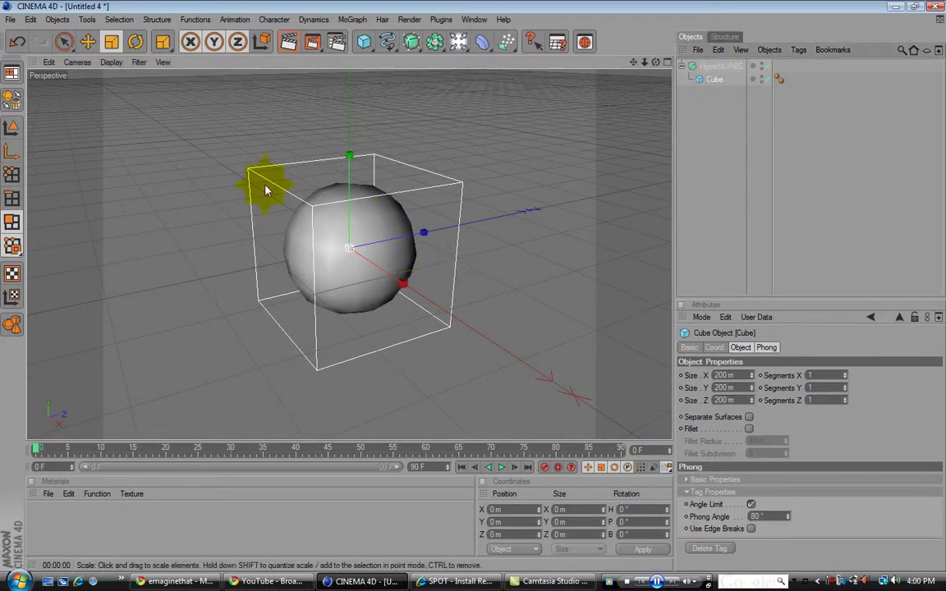
# - Make the cube inside the HyperNURBS editable and select its polygon facing the positive X axis
pyautogui.click(11, 98)
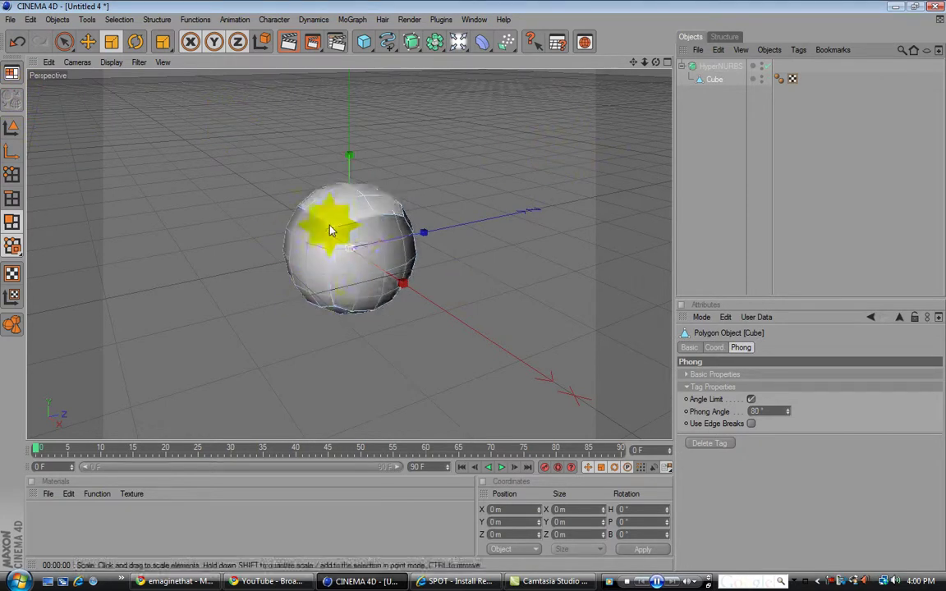
pyautogui.keyDown('alt'); pyautogui.moveTo(514, 261); pyautogui.dragTo(534, 265); pyautogui.keyUp('alt')
pyautogui.click(15, 226)
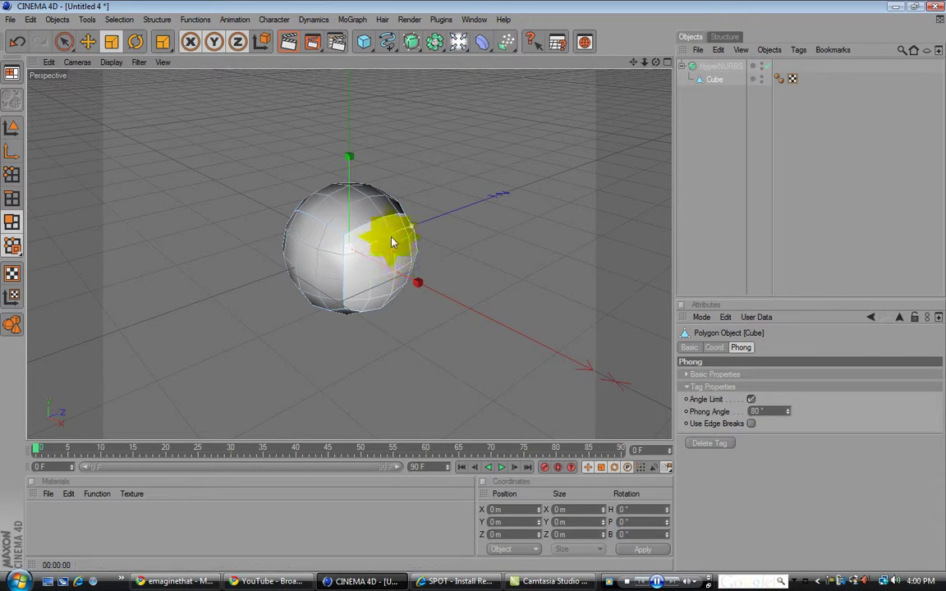
pyautogui.click(473, 285)
pyautogui.click(391, 251)
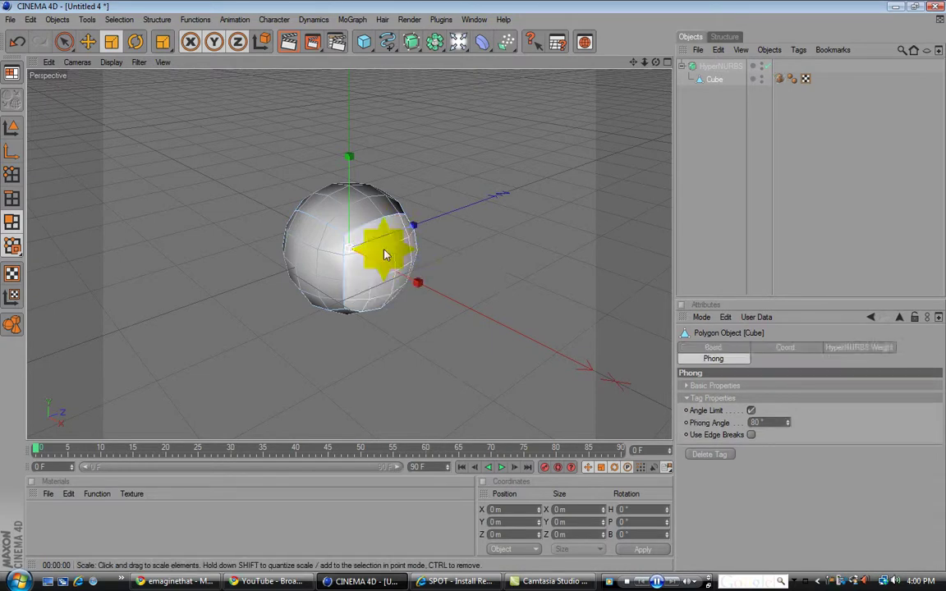
pyautogui.click(395, 254)
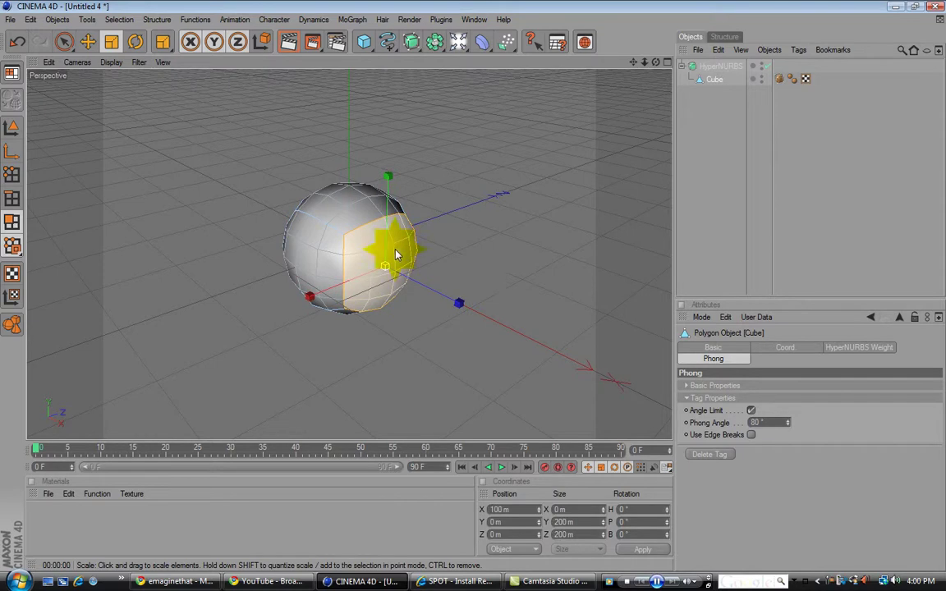
# - Raise the HyperNURBS weight of the selected polygon until that end of the smoothed shape is flat with a sharp rim
pyautogui.moveTo(395, 253); pyautogui.dragTo(426, 236)
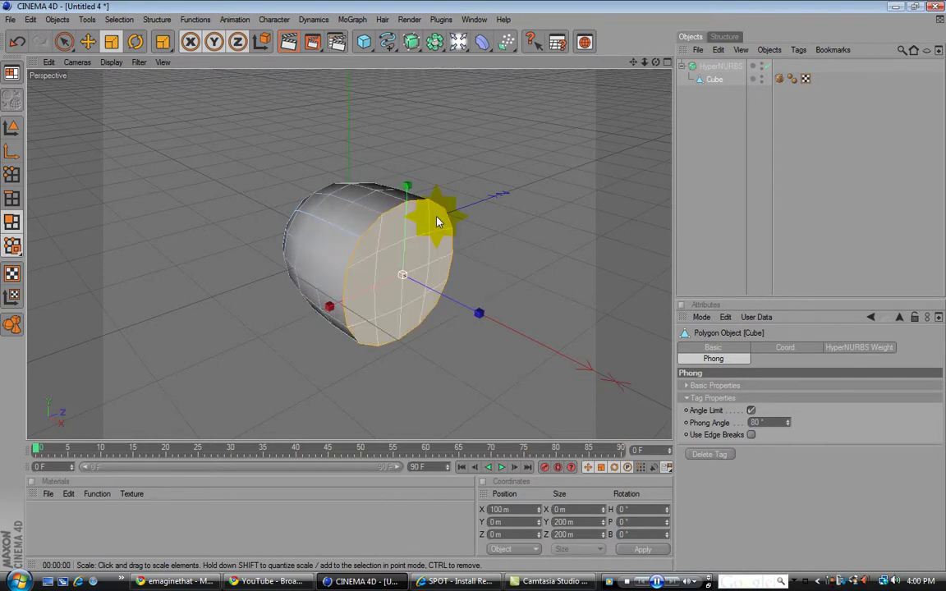
pyautogui.moveTo(473, 285); pyautogui.dragTo(432, 284)
pyautogui.click(541, 239)
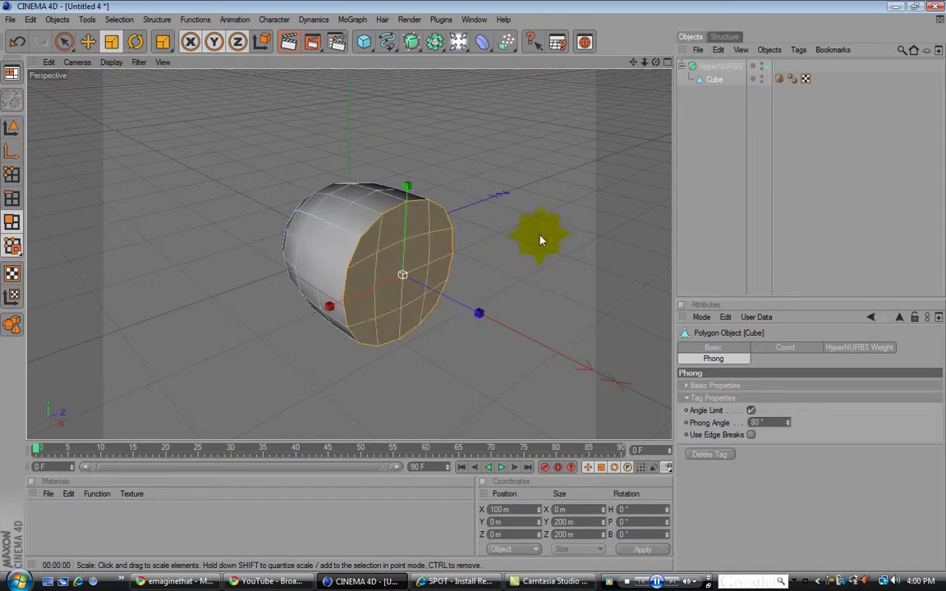
pyautogui.keyDown('alt'); pyautogui.moveTo(543, 270); pyautogui.dragTo(657, 284); pyautogui.keyUp('alt')
pyautogui.keyDown('alt'); pyautogui.moveTo(472, 285); pyautogui.dragTo(485, 279); pyautogui.keyUp('alt')
# - Set the editor subdivision of the HyperNURBS object to 4
pyautogui.click(716, 66)
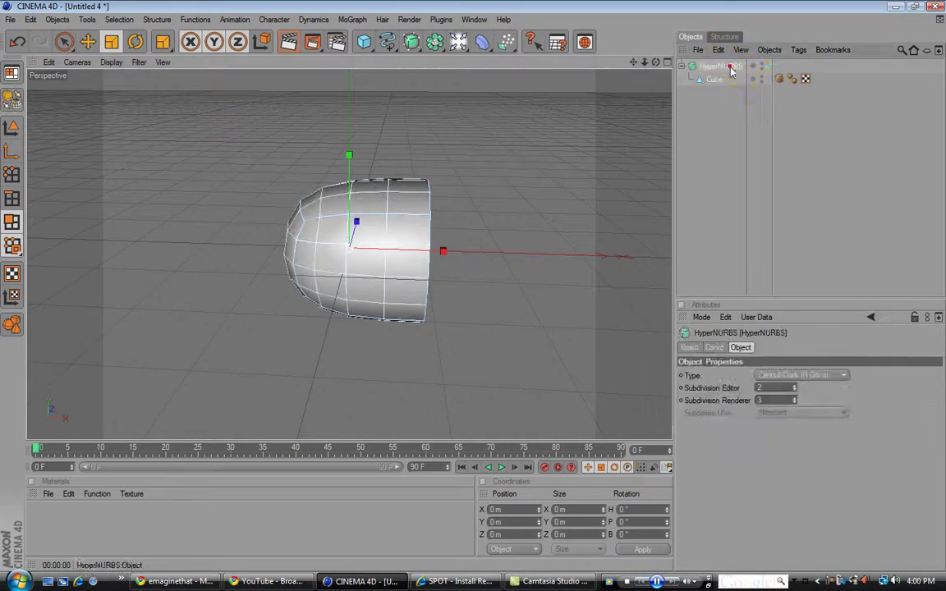
pyautogui.click(795, 386)
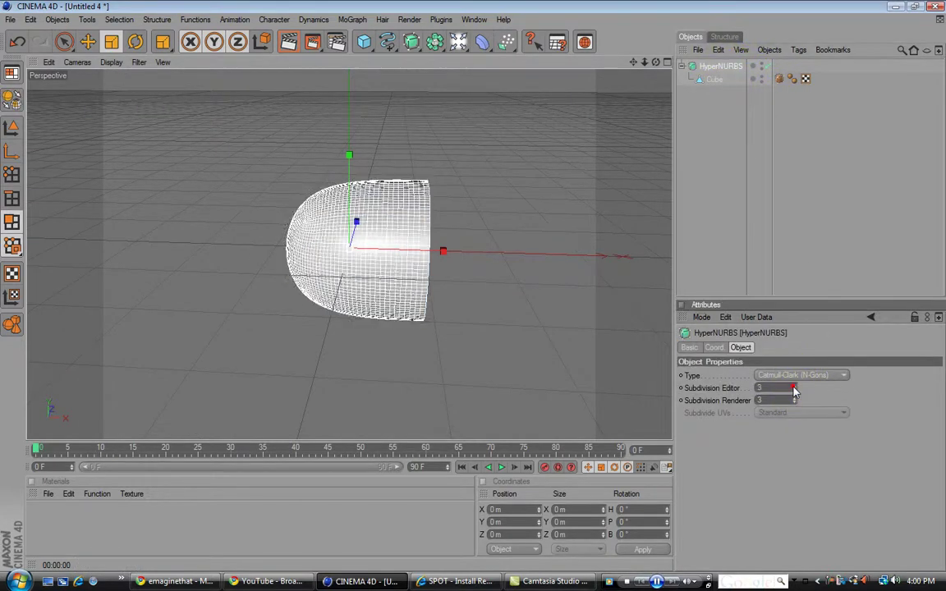
pyautogui.click(795, 392)
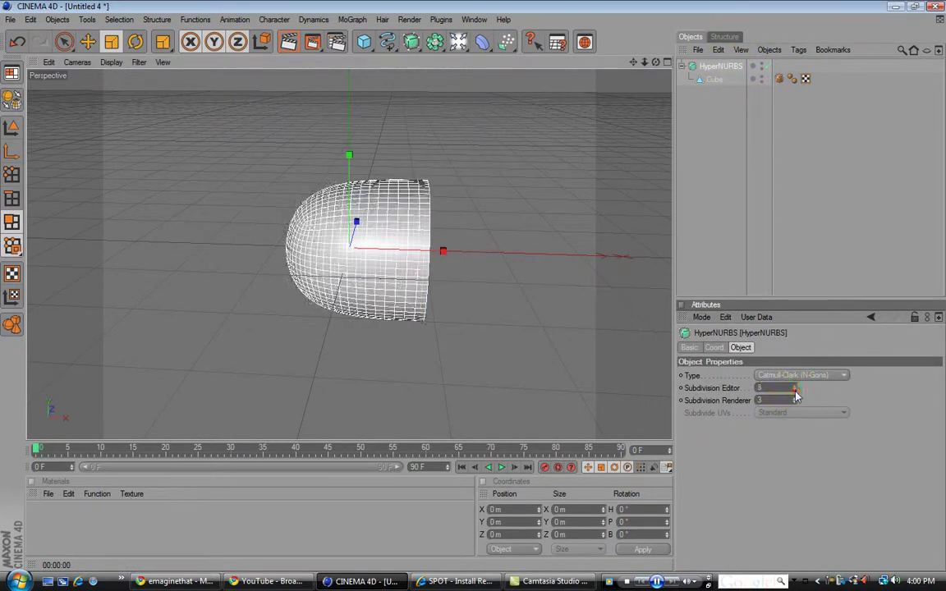
pyautogui.click(796, 392)
pyautogui.click(795, 392)
pyautogui.click(795, 390)
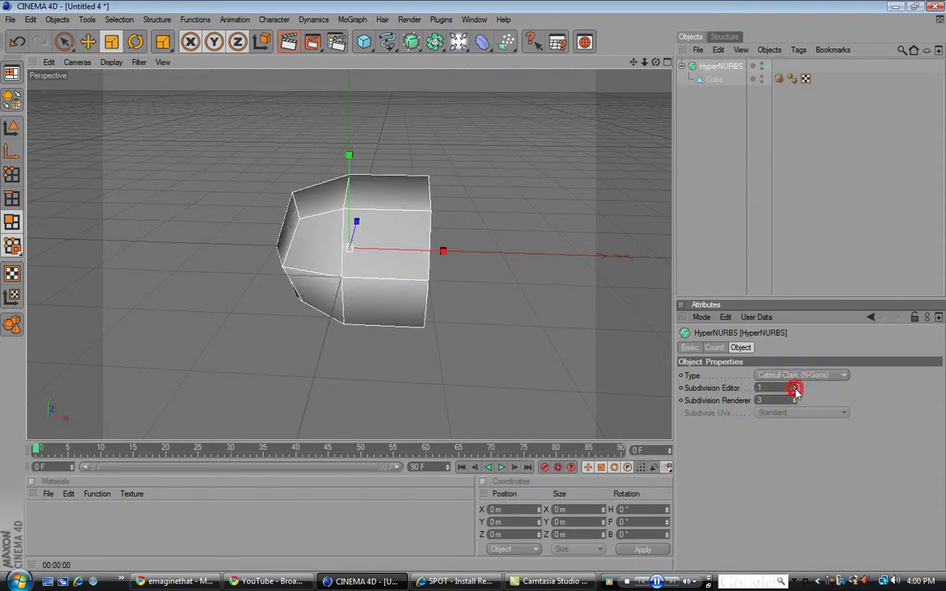
pyautogui.click(794, 391)
pyautogui.click(794, 387)
pyautogui.click(794, 387)
pyautogui.click(794, 387)
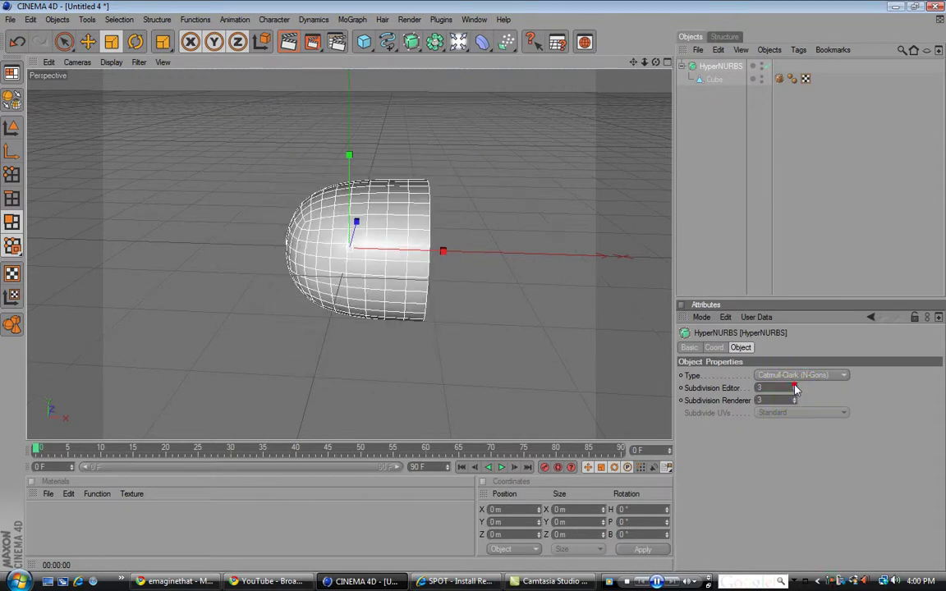
pyautogui.click(794, 386)
pyautogui.click(795, 386)
pyautogui.click(794, 387)
pyautogui.click(795, 391)
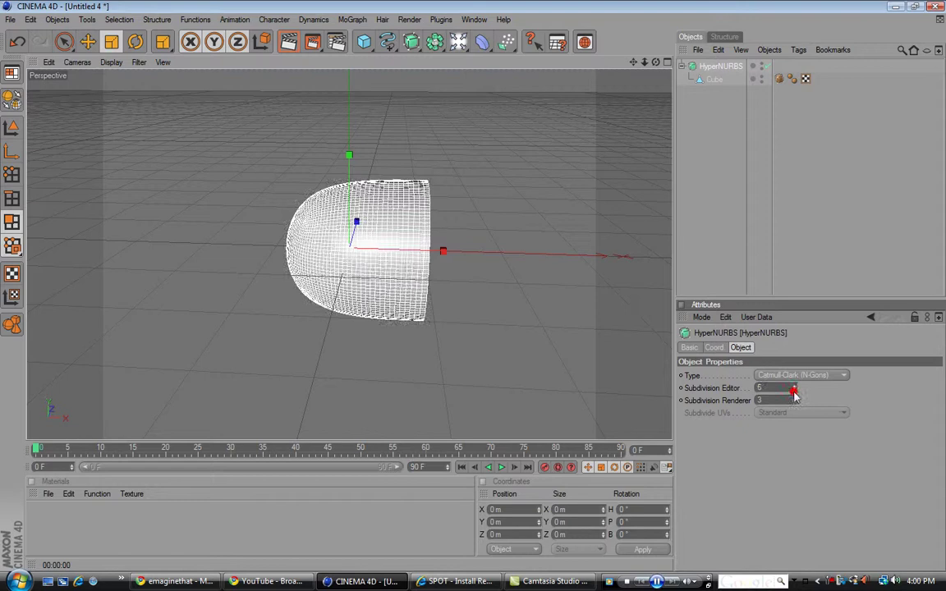
pyautogui.click(796, 391)
pyautogui.click(795, 392)
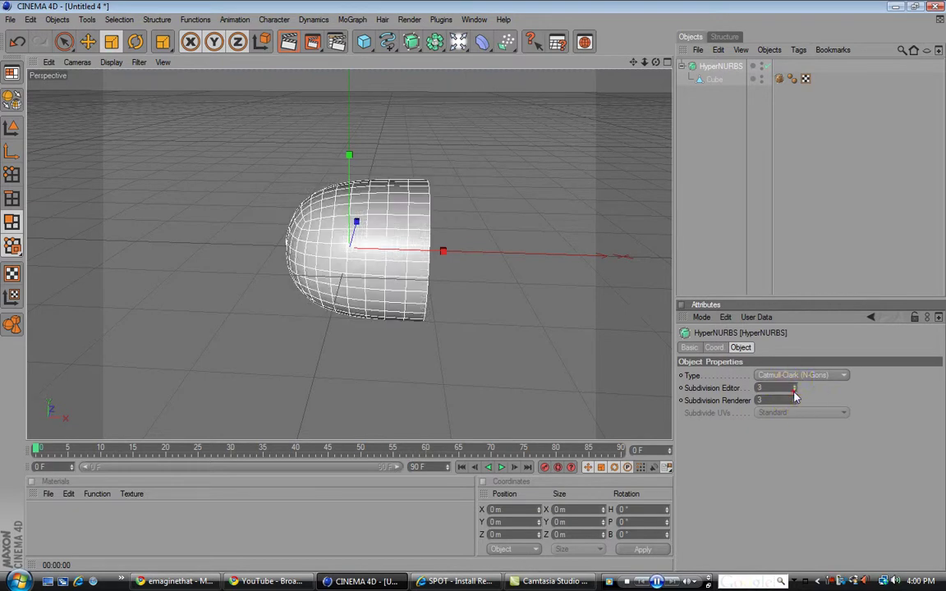
pyautogui.click(795, 387)
# - Render the active view to preview the smoothed shape, and return to the editor display
pyautogui.keyDown('alt'); pyautogui.moveTo(588, 366); pyautogui.dragTo(571, 353); pyautogui.keyUp('alt')
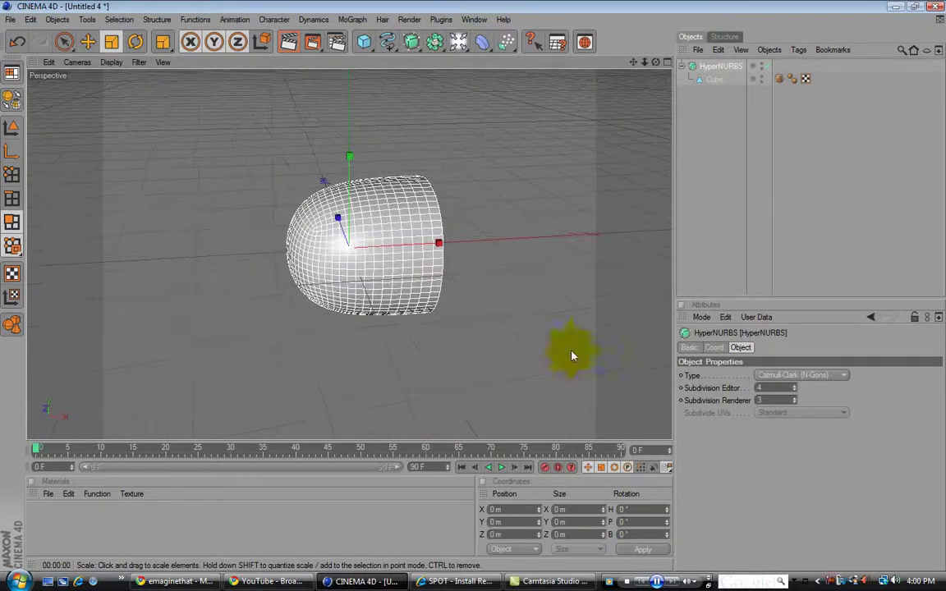
pyautogui.click(288, 42)
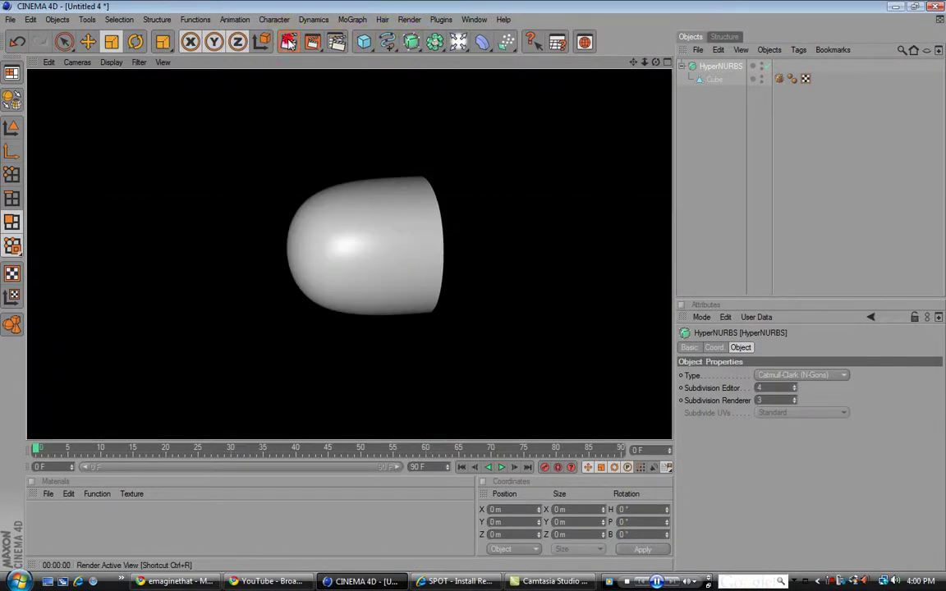
pyautogui.keyDown('alt'); pyautogui.moveTo(527, 315); pyautogui.dragTo(511, 307); pyautogui.keyUp('alt')
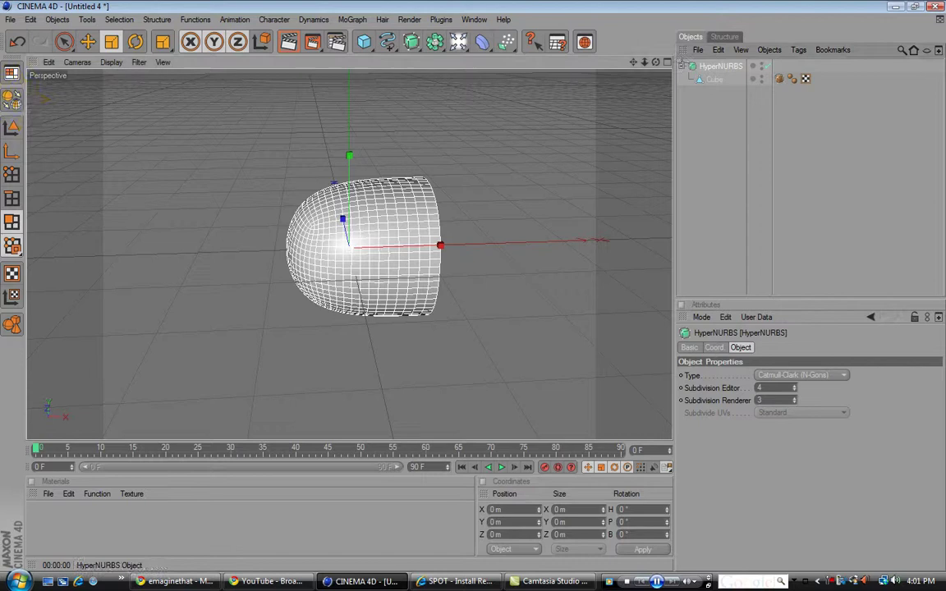
# - Try converting the whole HyperNURBS object into an editable polygon mesh and scaling it
pyautogui.click(684, 64)
pyautogui.click(708, 66)
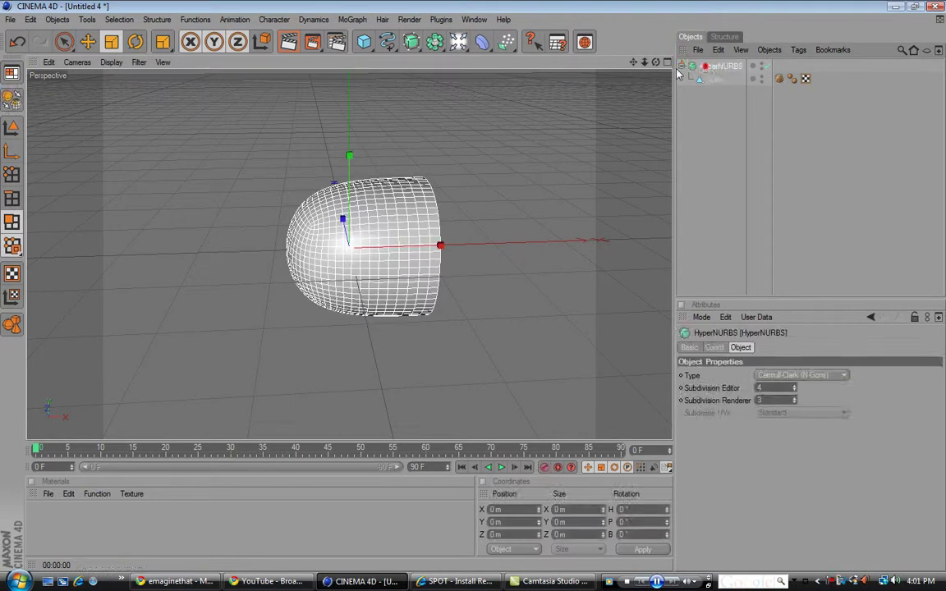
pyautogui.click(15, 106)
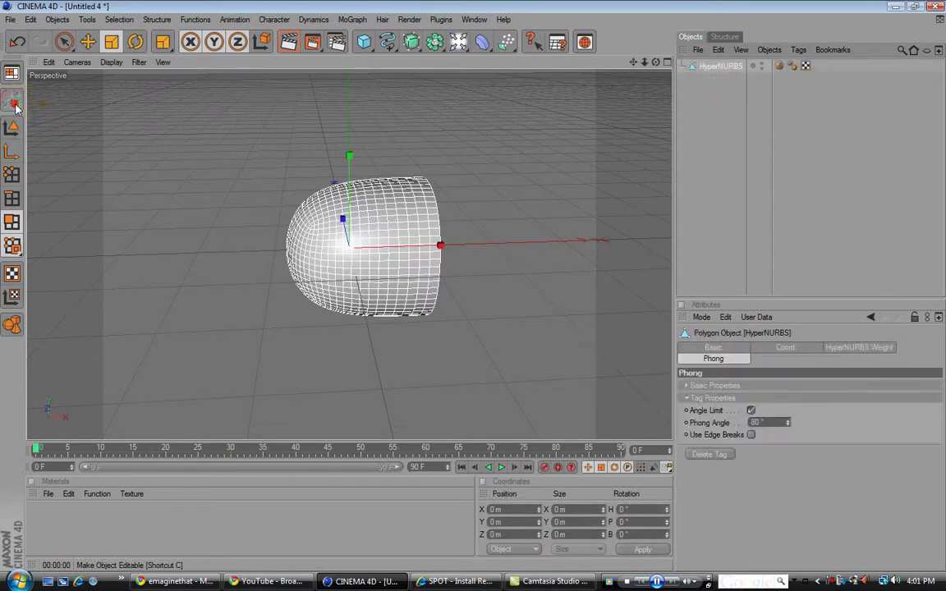
pyautogui.click(117, 49)
pyautogui.moveTo(355, 249); pyautogui.dragTo(472, 286)
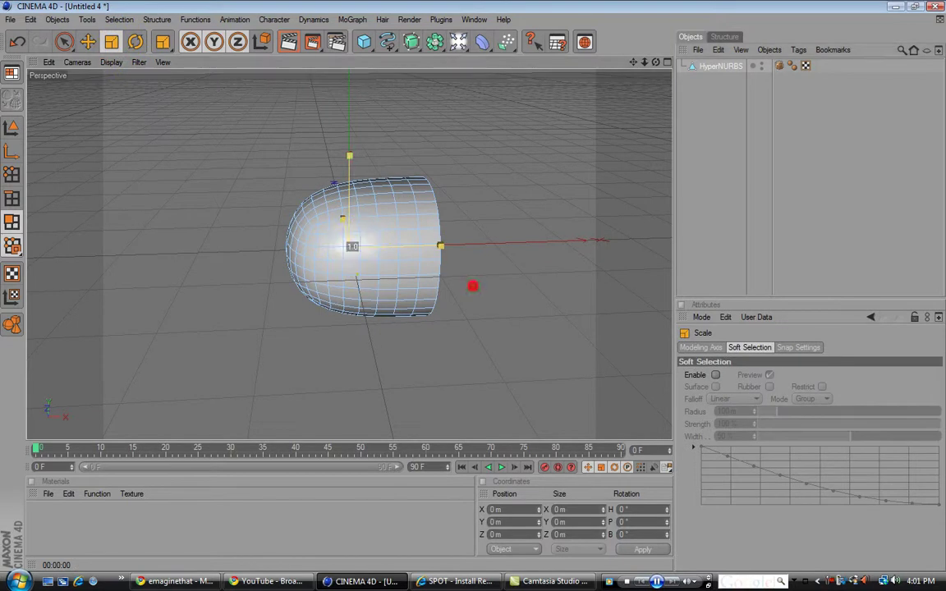
pyautogui.click(352, 248)
pyautogui.click(712, 66)
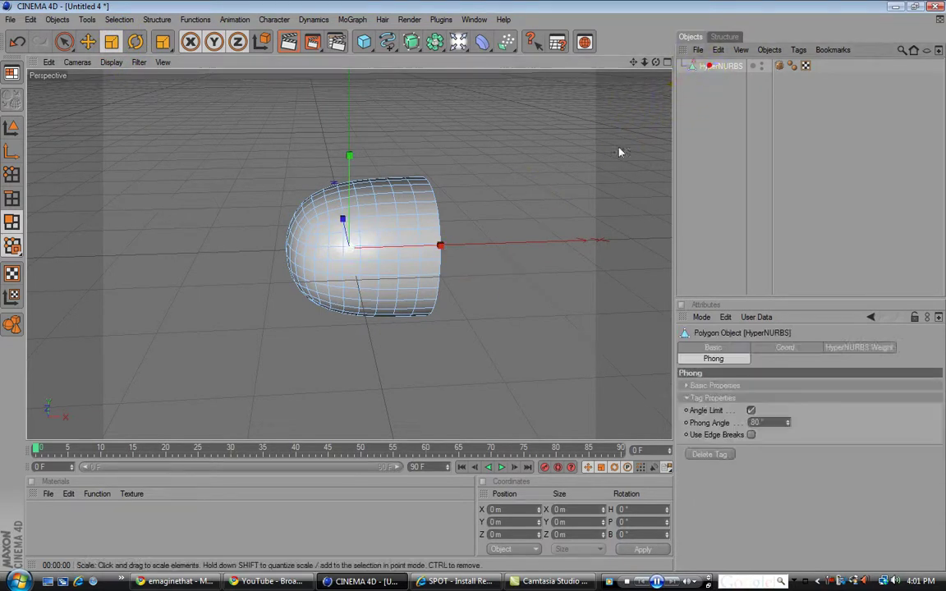
pyautogui.hotkey('ctrl', 'z')
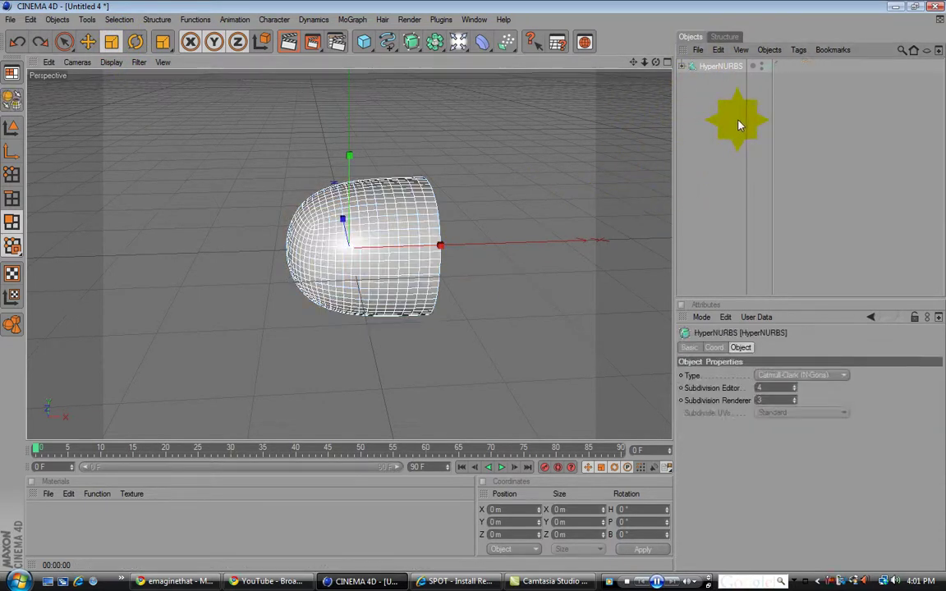
# - Select all polygons of the cube inside the HyperNURBS and scale them uniformly down to about 145.6 m
pyautogui.click(687, 75)
pyautogui.click(682, 67)
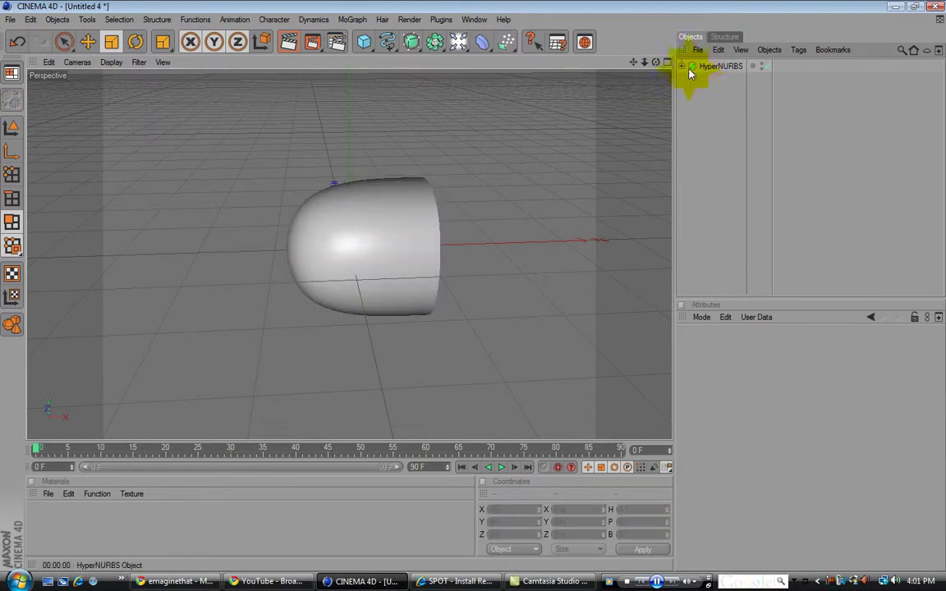
pyautogui.click(714, 80)
pyautogui.click(391, 211)
pyautogui.click(355, 247)
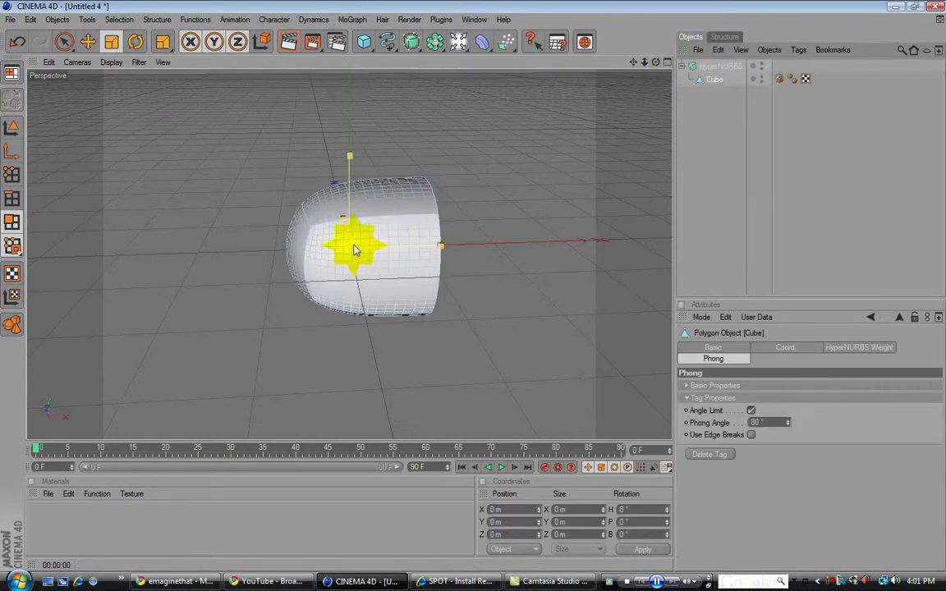
pyautogui.click(29, 19)
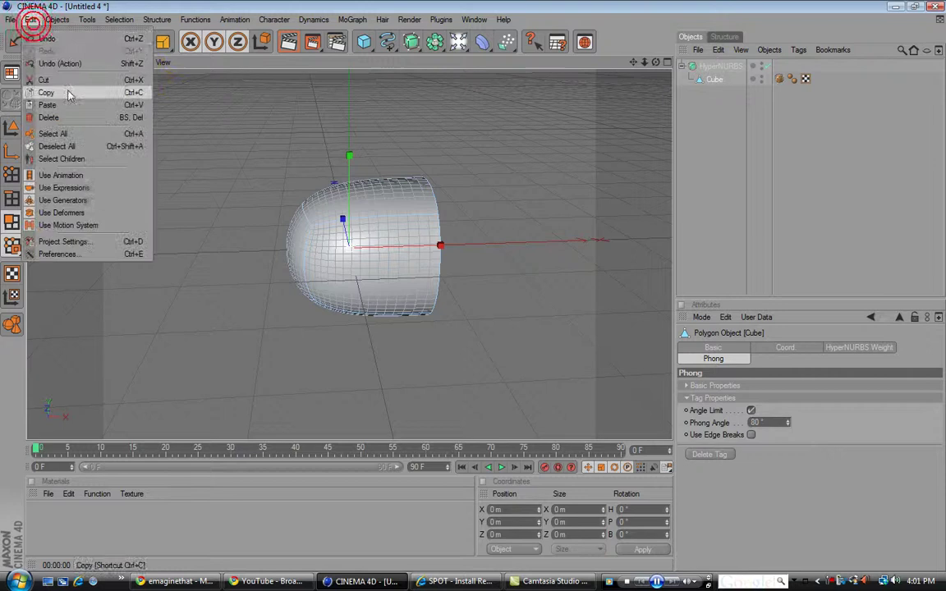
pyautogui.click(73, 134)
pyautogui.moveTo(358, 251); pyautogui.dragTo(353, 246)
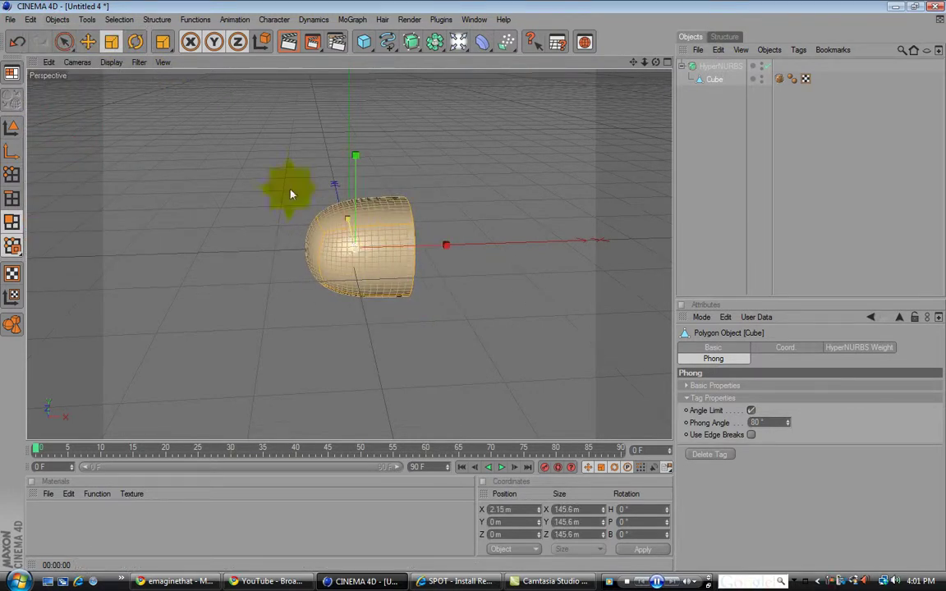
# - Stretch the cube's selected polygons along the X axis and clear the selection
pyautogui.click(29, 19)
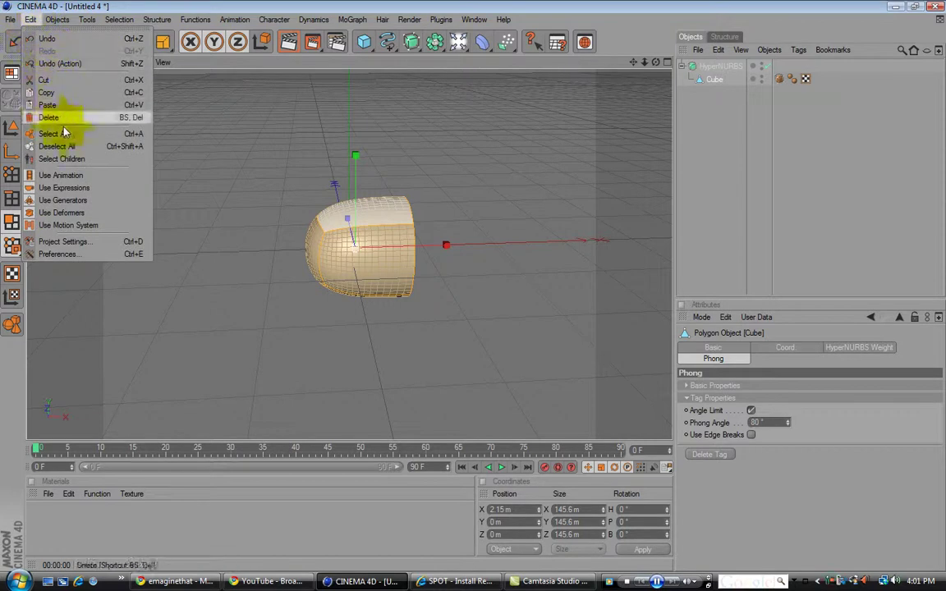
pyautogui.click(378, 243)
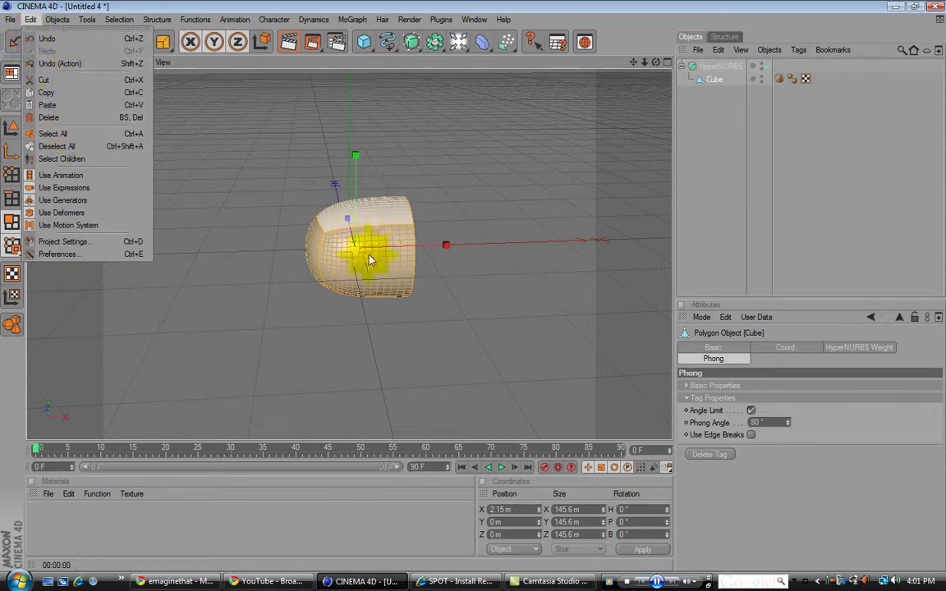
pyautogui.moveTo(528, 176)
pyautogui.keyDown('alt'); pyautogui.mouseDown()
pyautogui.moveTo(520, 178)
pyautogui.moveTo(526, 171)
pyautogui.mouseUp(); pyautogui.keyUp('alt')
pyautogui.moveTo(424, 263); pyautogui.dragTo(382, 164)
pyautogui.click(489, 242)
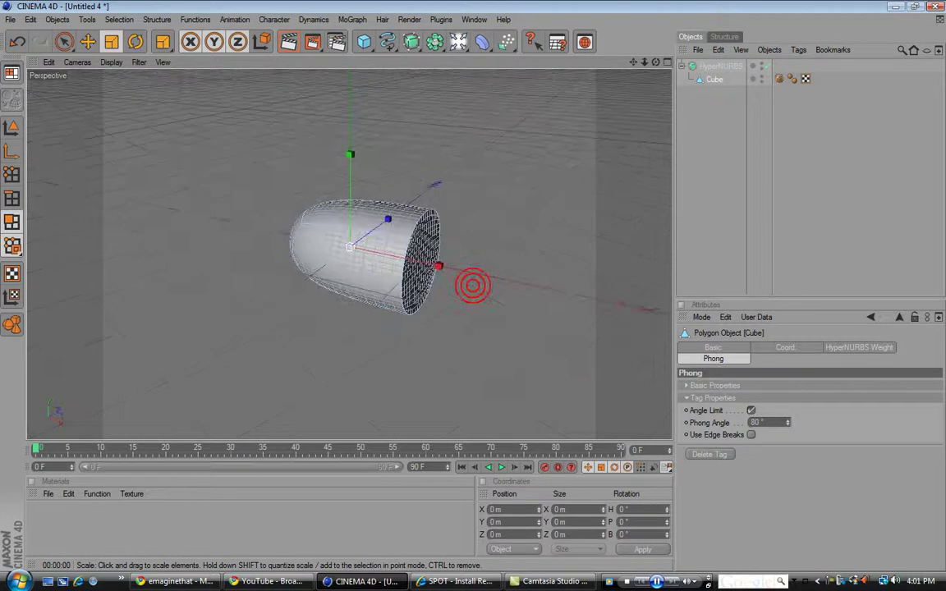
pyautogui.keyDown('alt'); pyautogui.moveTo(473, 286); pyautogui.dragTo(485, 155); pyautogui.keyUp('alt')
pyautogui.keyDown('alt'); pyautogui.click(459, 156); pyautogui.keyUp('alt')
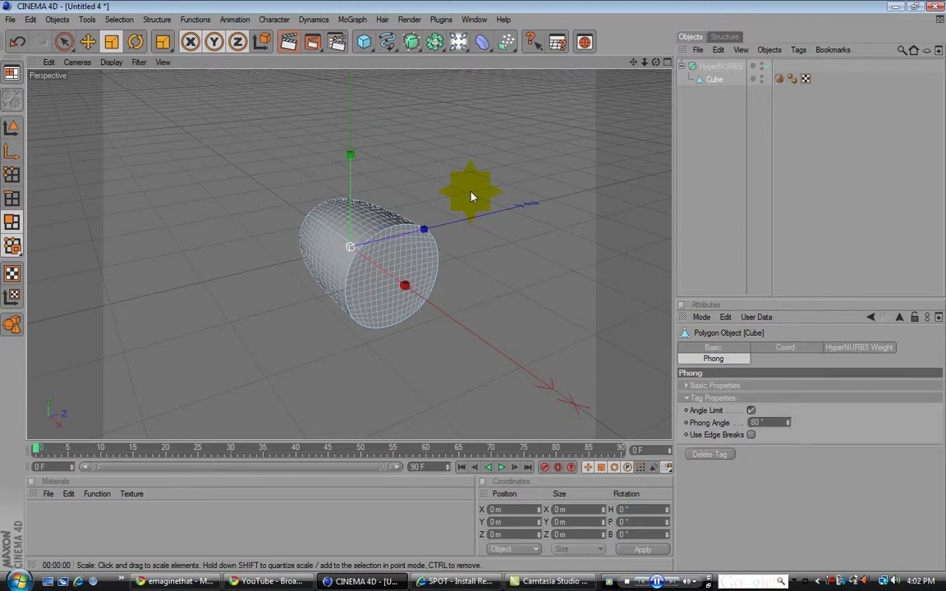
# - Start loading materials and review the shader previews in the second artist folder of the cheen shader contest collection
pyautogui.click(48, 495)
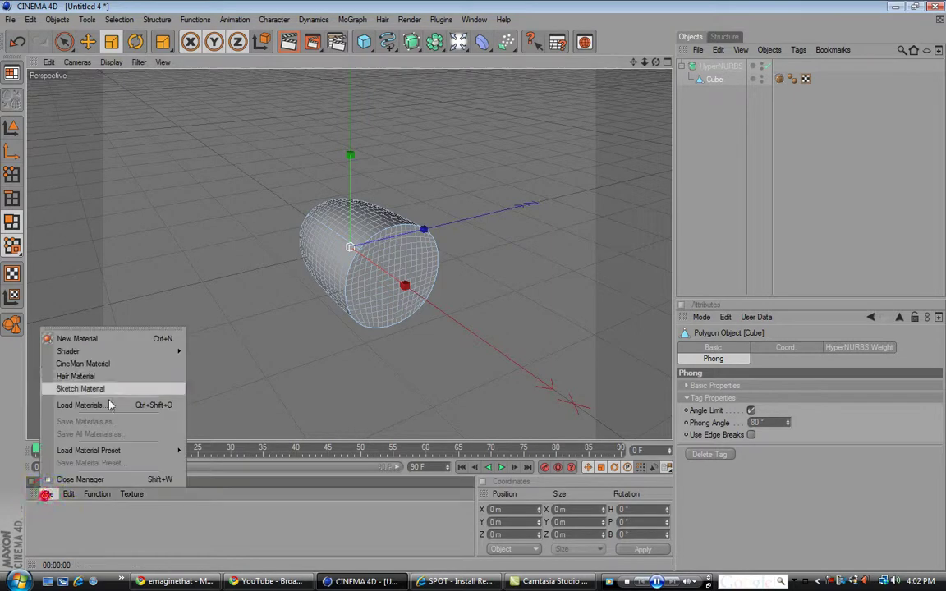
pyautogui.click(49, 497)
pyautogui.click(49, 496)
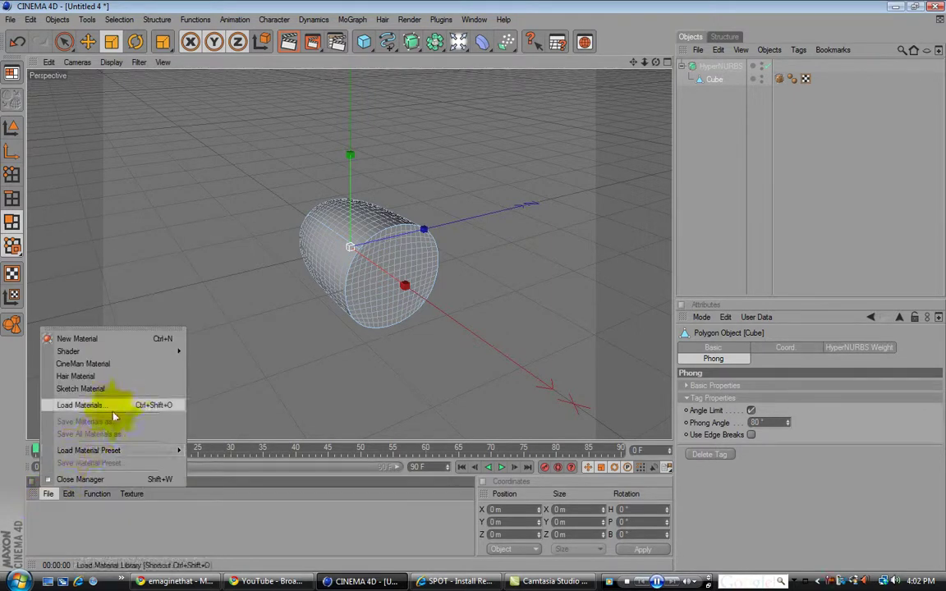
pyautogui.click(119, 409)
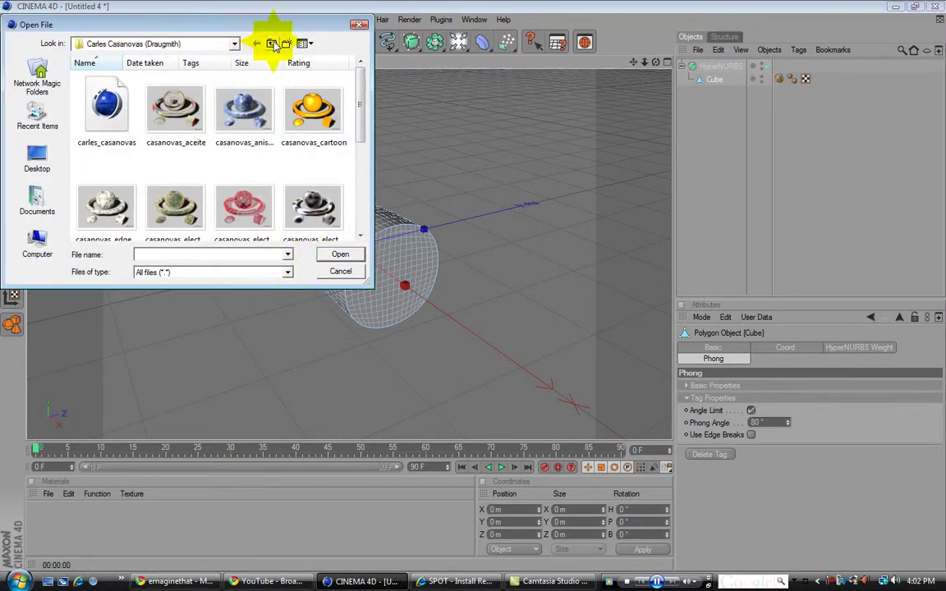
pyautogui.click(273, 43)
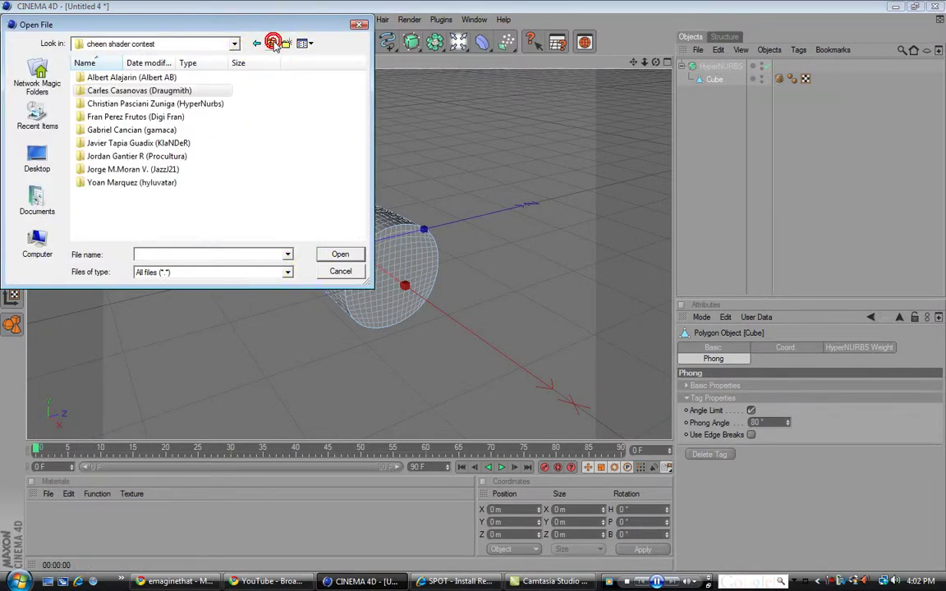
pyautogui.doubleClick(157, 92)
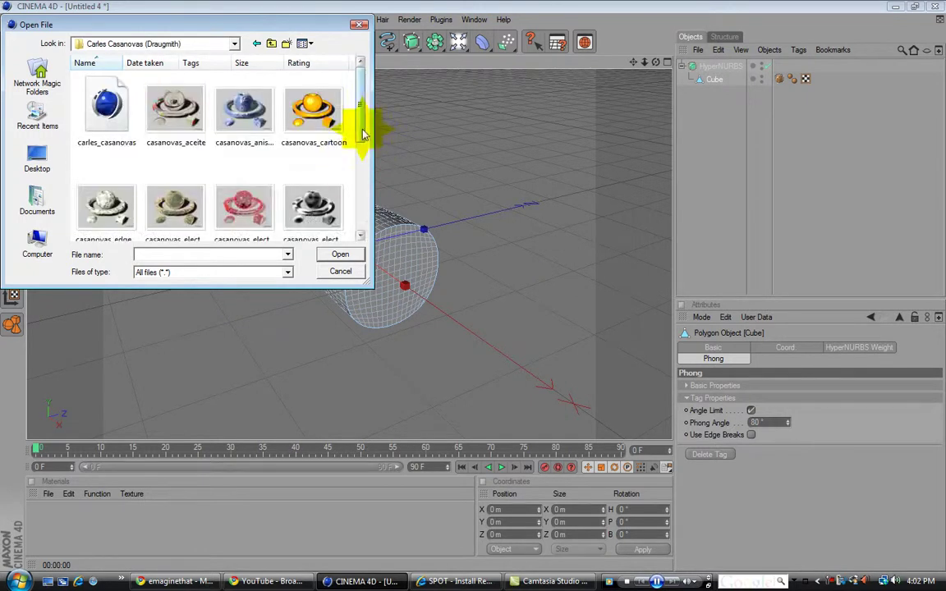
pyautogui.moveTo(358, 138)
pyautogui.mouseDown()
pyautogui.moveTo(357, 237)
pyautogui.moveTo(355, 119)
pyautogui.mouseUp()
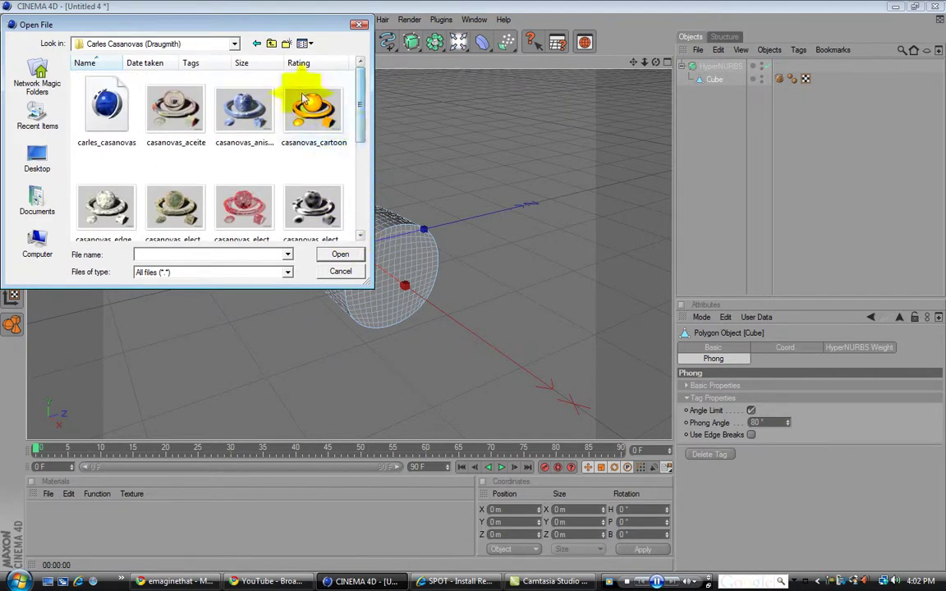
# - Look through the third, fourth and fifth artist folders of the cheen shader contest collection for suitable shaders
pyautogui.click(271, 43)
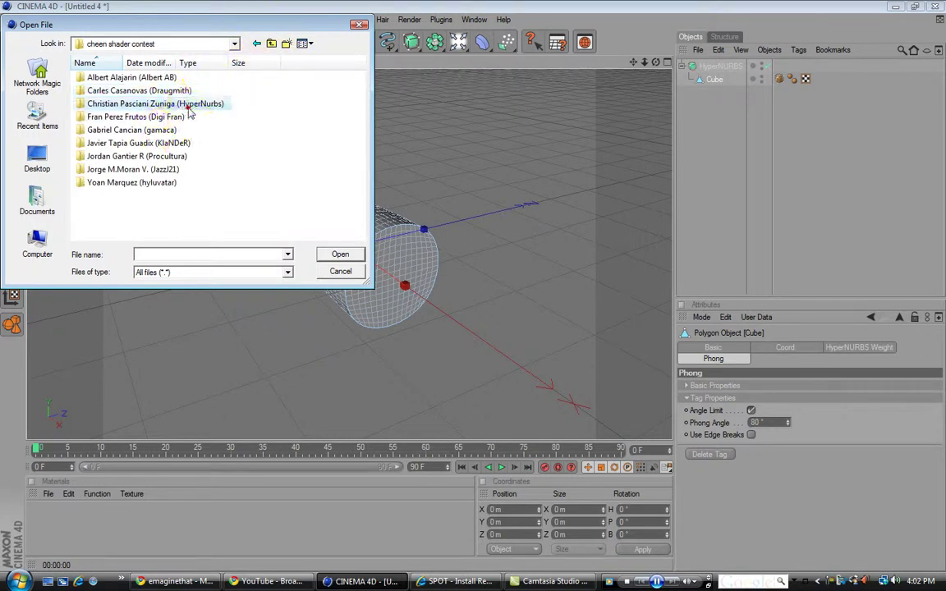
pyautogui.doubleClick(205, 103)
pyautogui.click(271, 43)
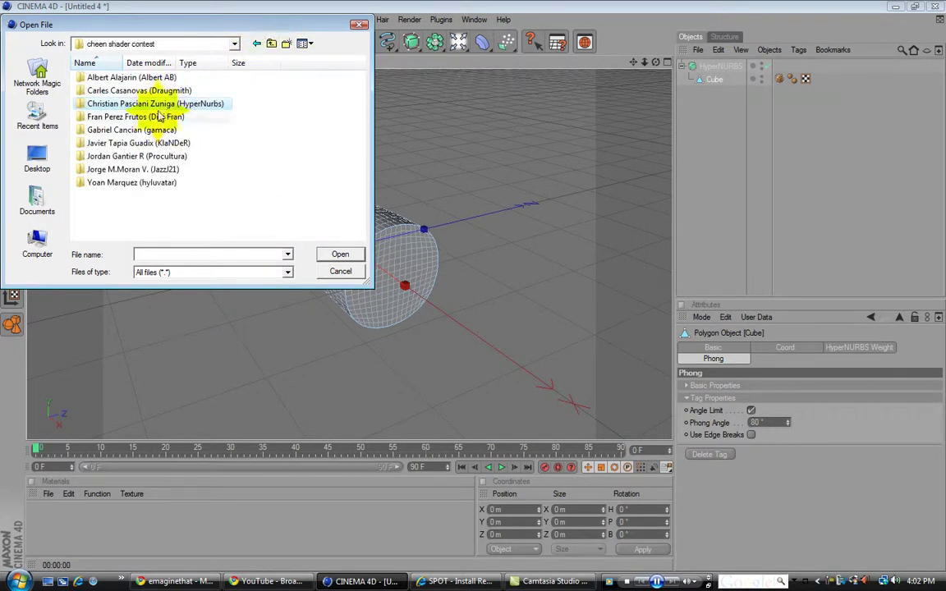
pyautogui.doubleClick(128, 117)
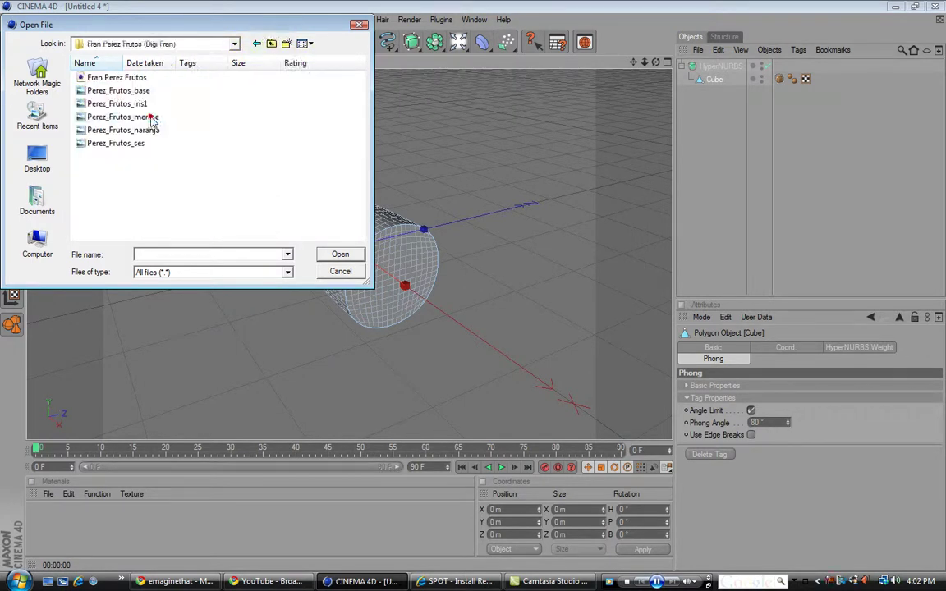
pyautogui.click(271, 43)
pyautogui.doubleClick(184, 125)
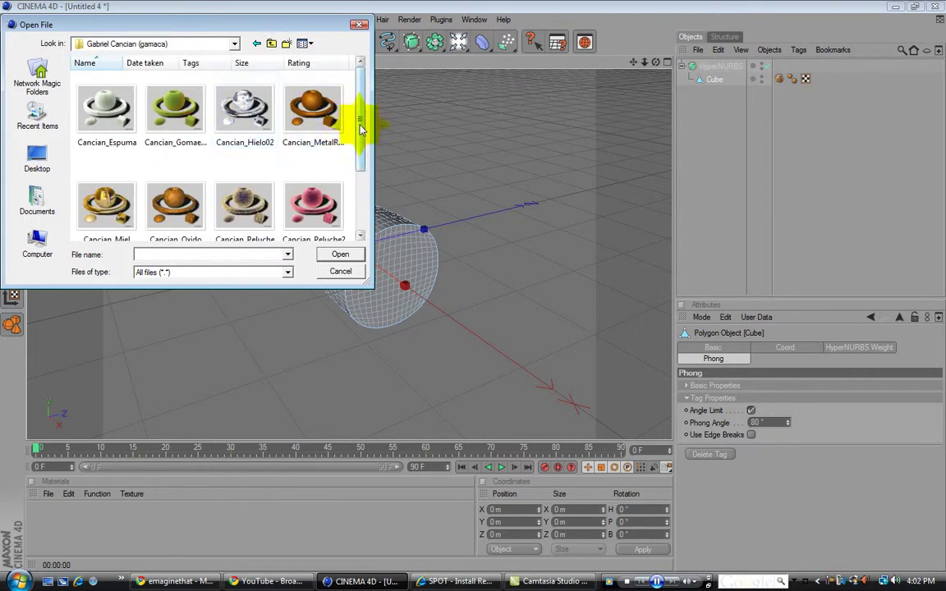
pyautogui.moveTo(360, 125); pyautogui.dragTo(322, 83)
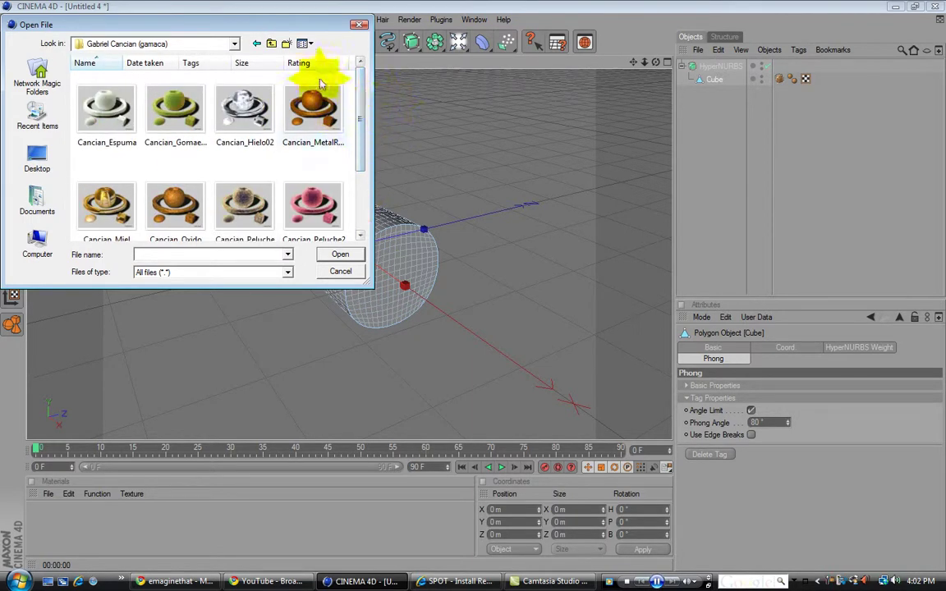
# - Load the material library from the artist folder holding the brushed steel, ice, apple, peach and truffle shaders
pyautogui.click(271, 43)
pyautogui.doubleClick(189, 144)
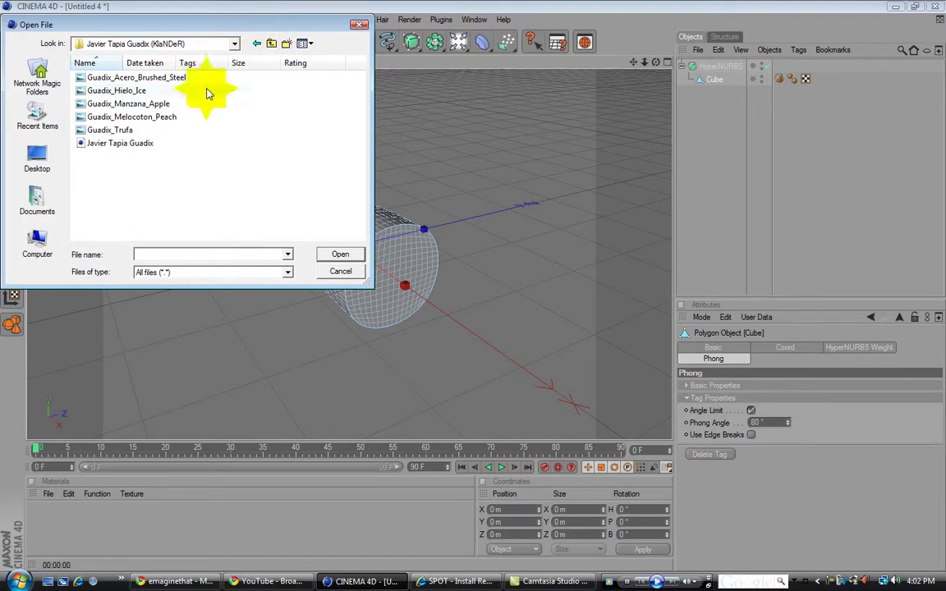
pyautogui.doubleClick(165, 144)
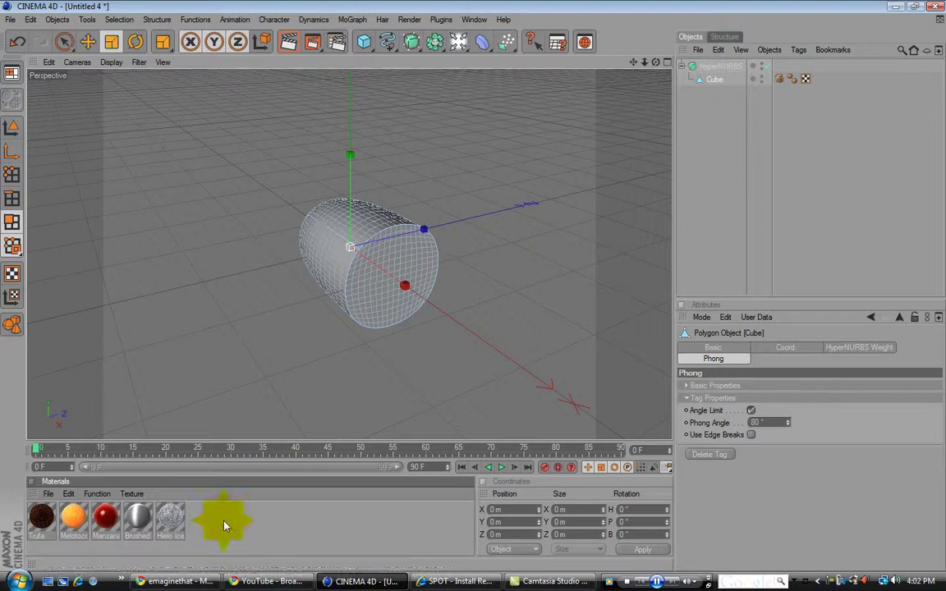
# - Apply the Brushed Steel material to the Cube inside the HyperNURBS
pyautogui.click(138, 522)
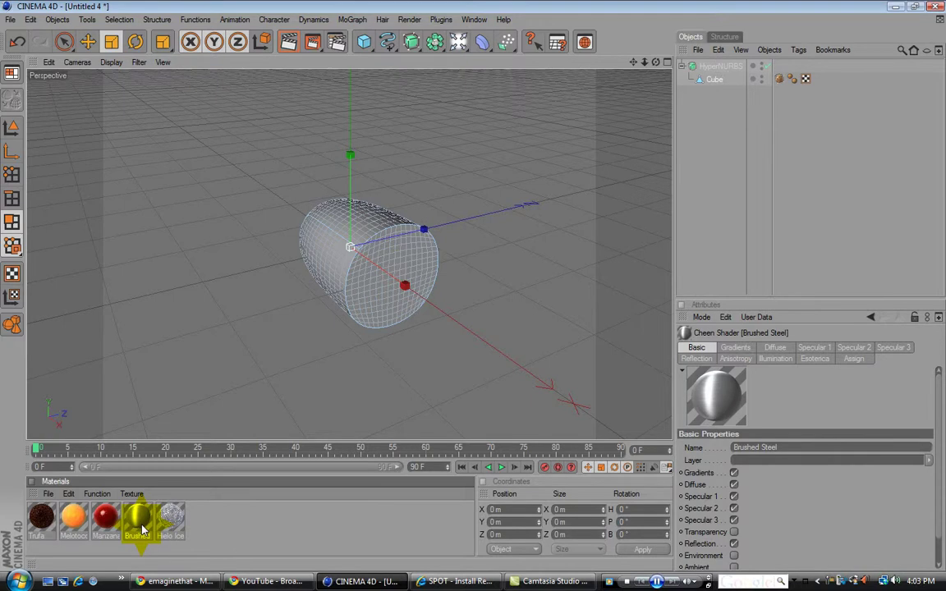
pyautogui.moveTo(138, 519)
pyautogui.mouseDown()
pyautogui.moveTo(124, 465)
pyautogui.moveTo(708, 119)
pyautogui.moveTo(713, 83)
pyautogui.mouseUp()
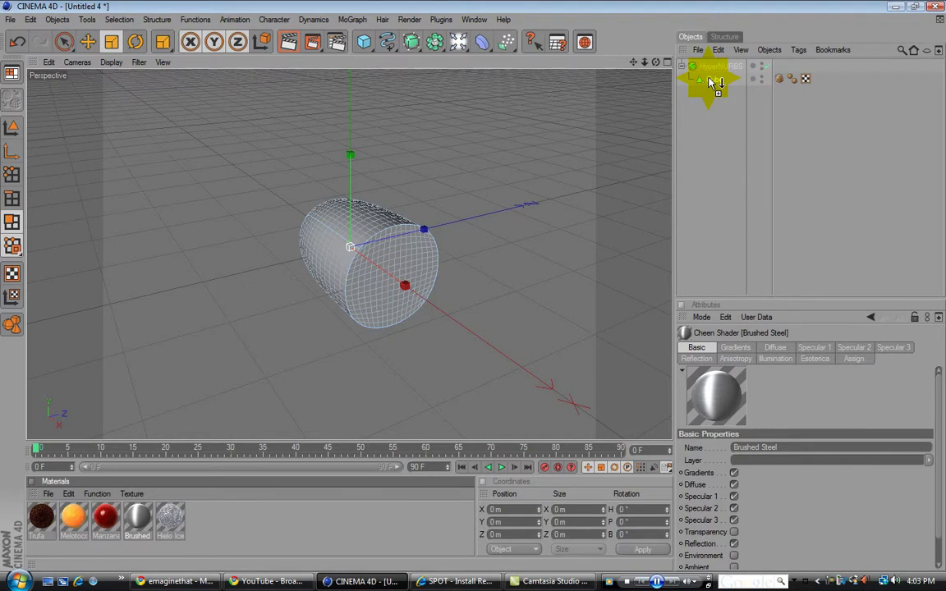
pyautogui.moveTo(713, 82); pyautogui.dragTo(715, 80)
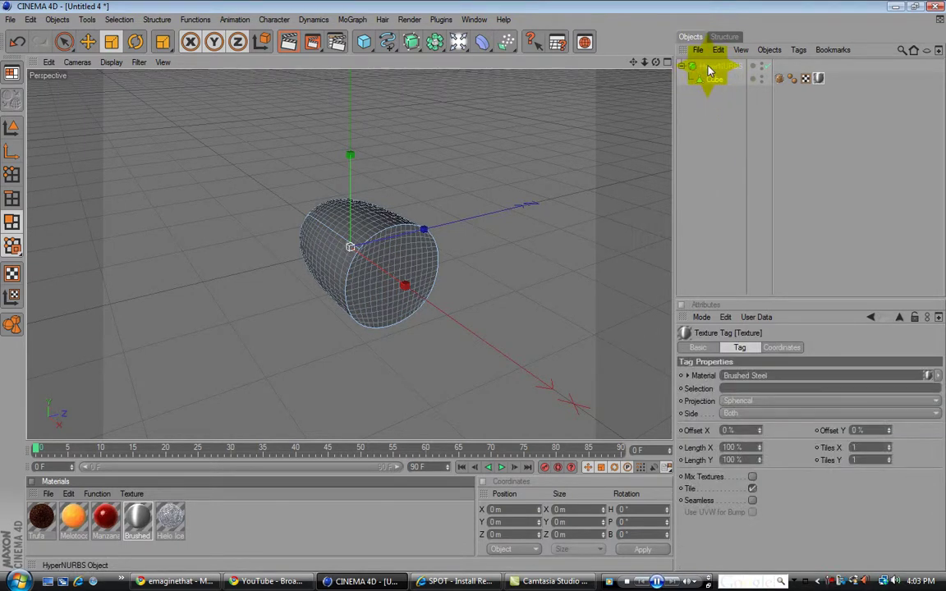
pyautogui.click(731, 123)
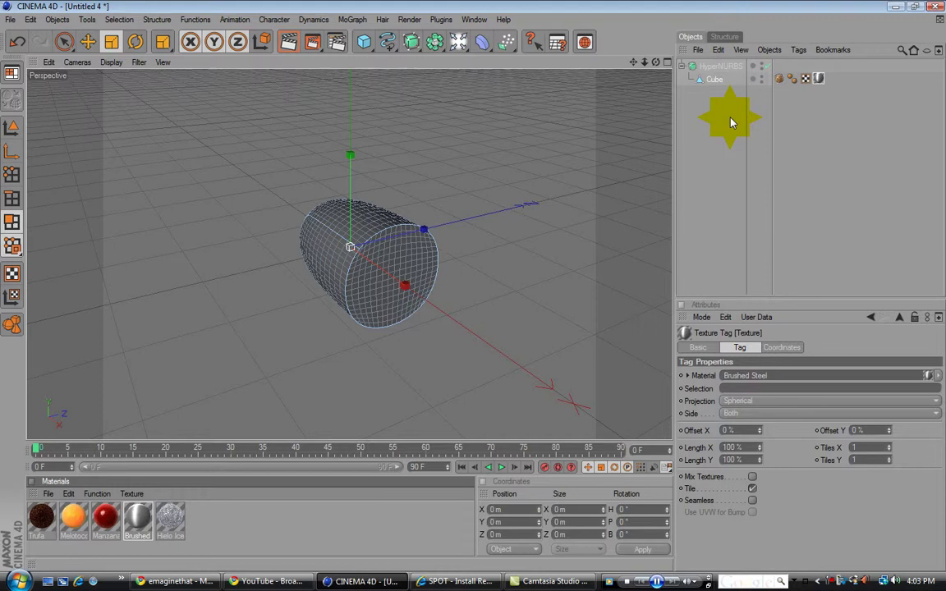
# - Render the view to preview the Brushed Steel material from the front and again from the side, and return to the editor display
pyautogui.click(410, 20)
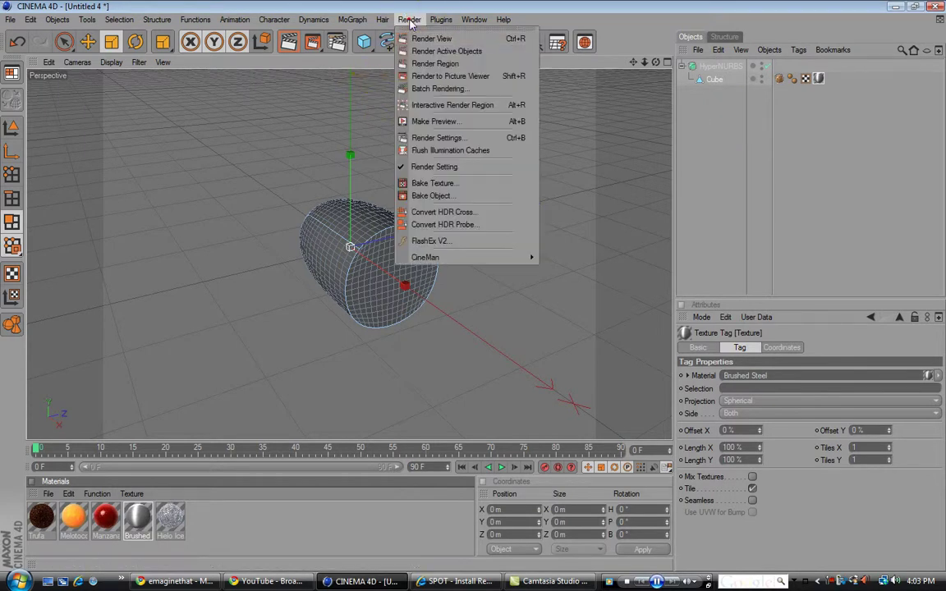
pyautogui.click(431, 39)
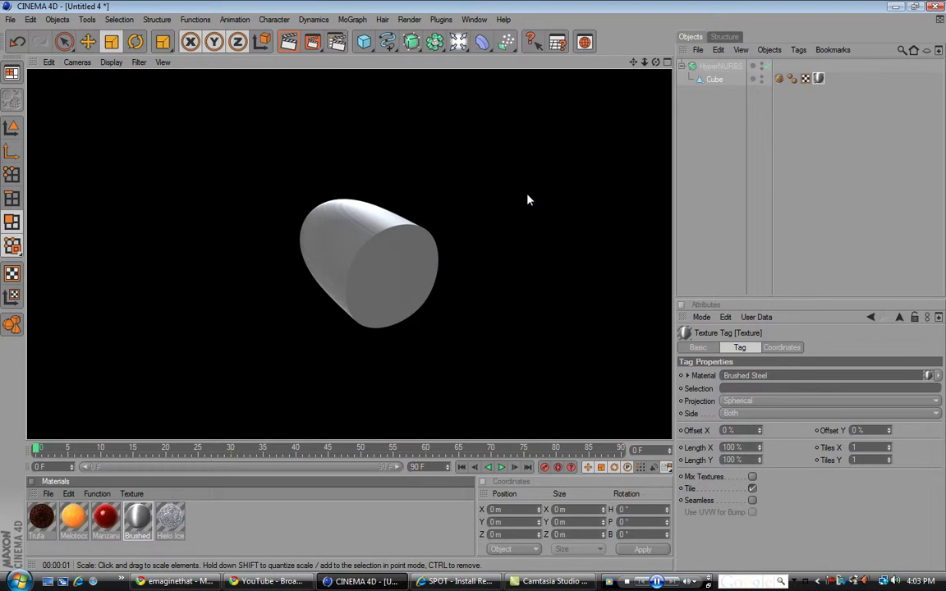
pyautogui.keyDown('alt'); pyautogui.moveTo(404, 283); pyautogui.dragTo(471, 289); pyautogui.keyUp('alt')
pyautogui.click(410, 19)
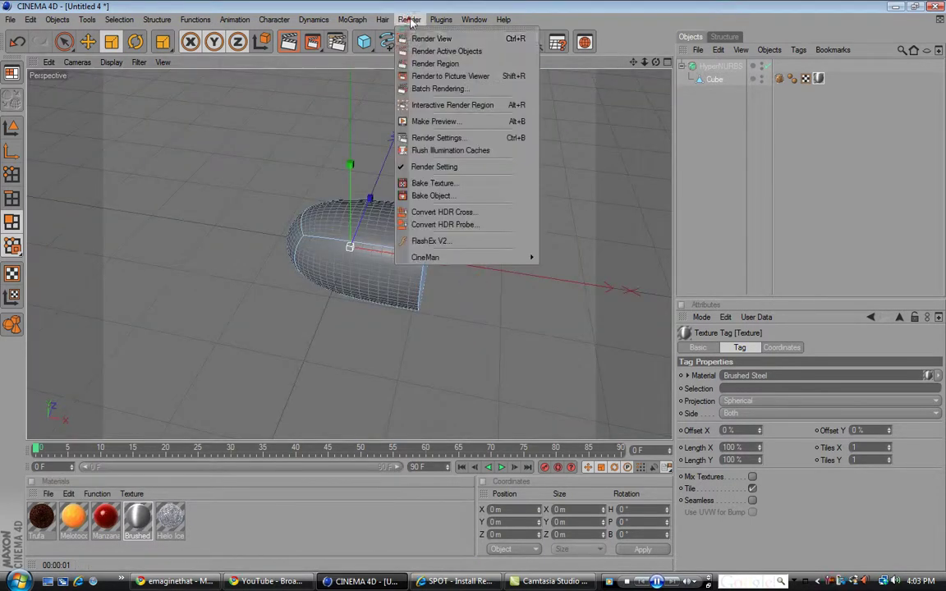
pyautogui.click(418, 39)
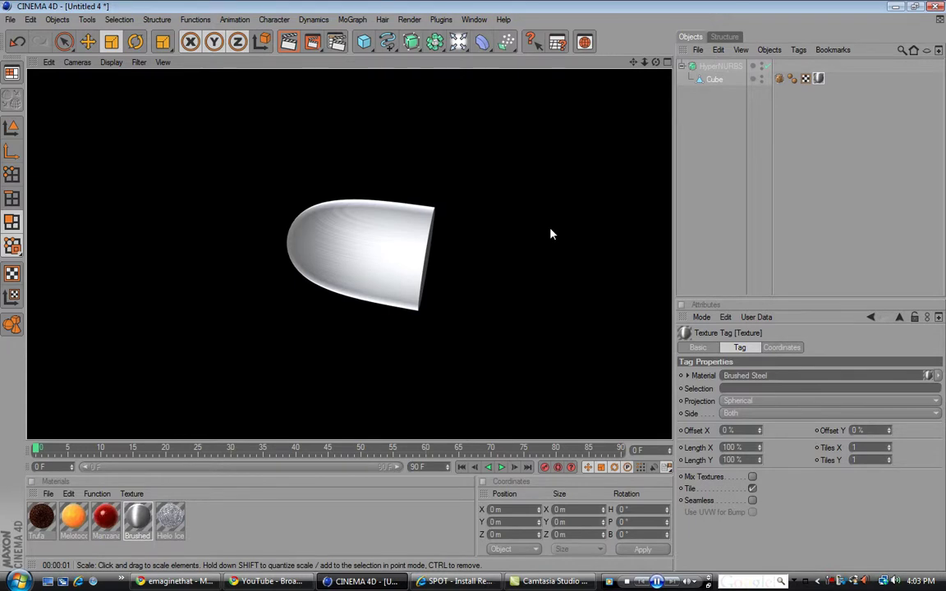
pyautogui.click(550, 234)
# - Load the material library from the artist folder holding the brass, inox, mushroom, rareglass and waterdrops shaders
pyautogui.click(68, 493)
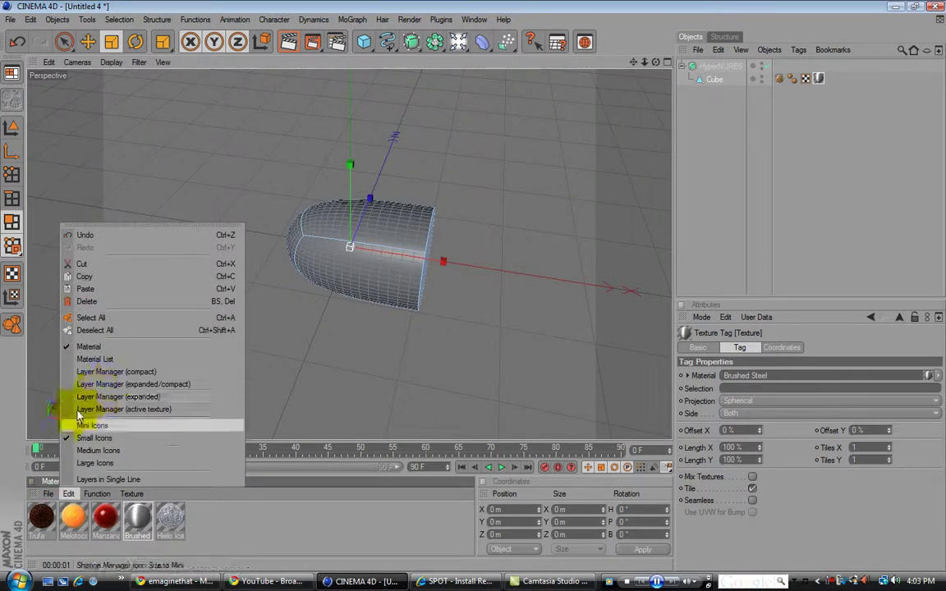
pyautogui.click(48, 493)
pyautogui.click(90, 405)
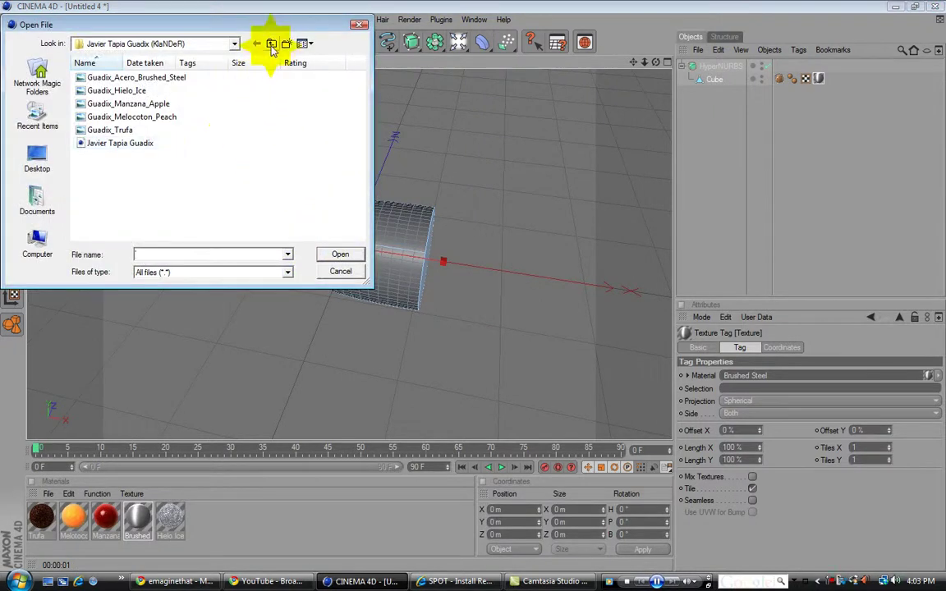
pyautogui.click(271, 44)
pyautogui.doubleClick(152, 156)
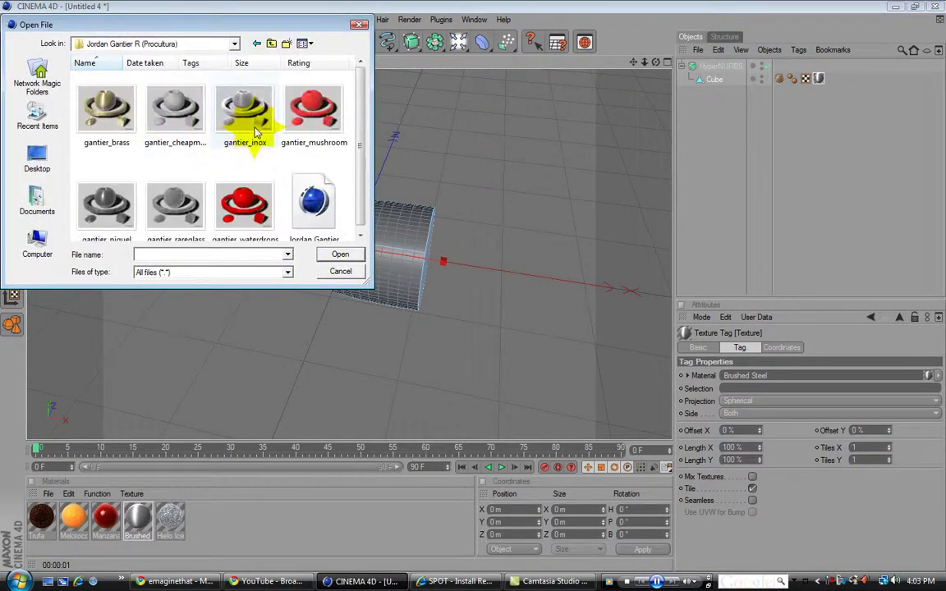
pyautogui.moveTo(362, 152); pyautogui.dragTo(362, 150)
pyautogui.click(314, 198)
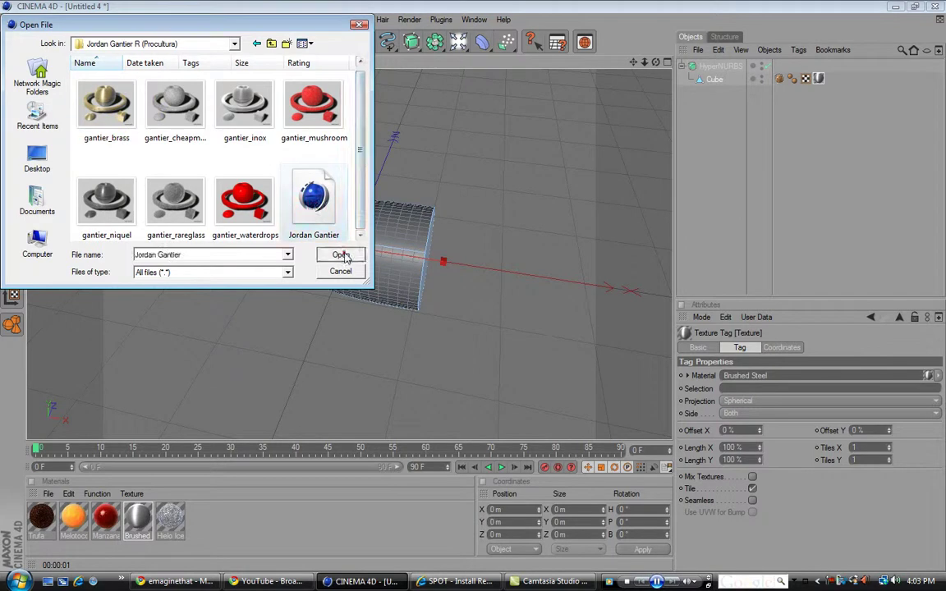
pyautogui.click(341, 256)
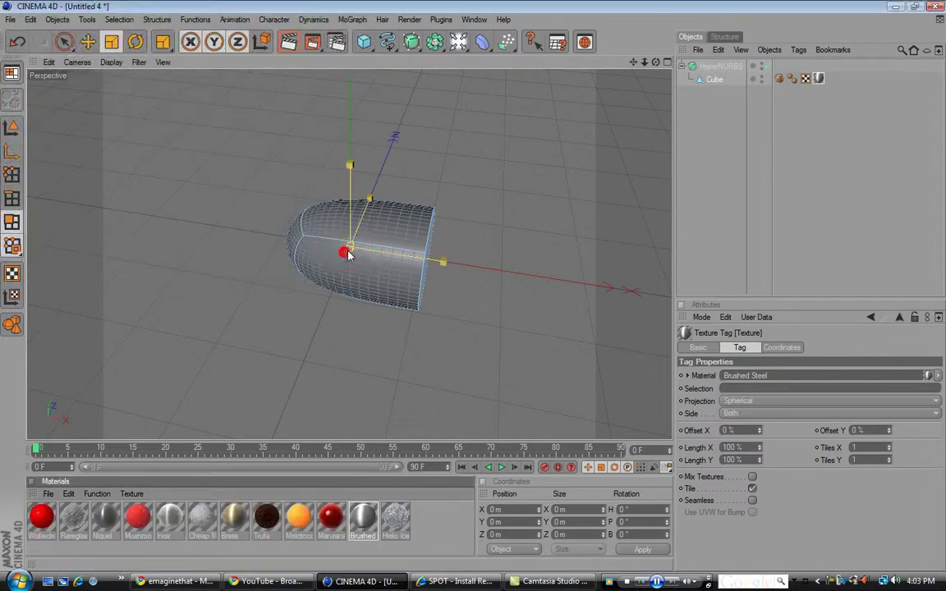
# - Compare the Brass, Inox and cheap metal materials and apply Inox to the Cube
pyautogui.click(236, 524)
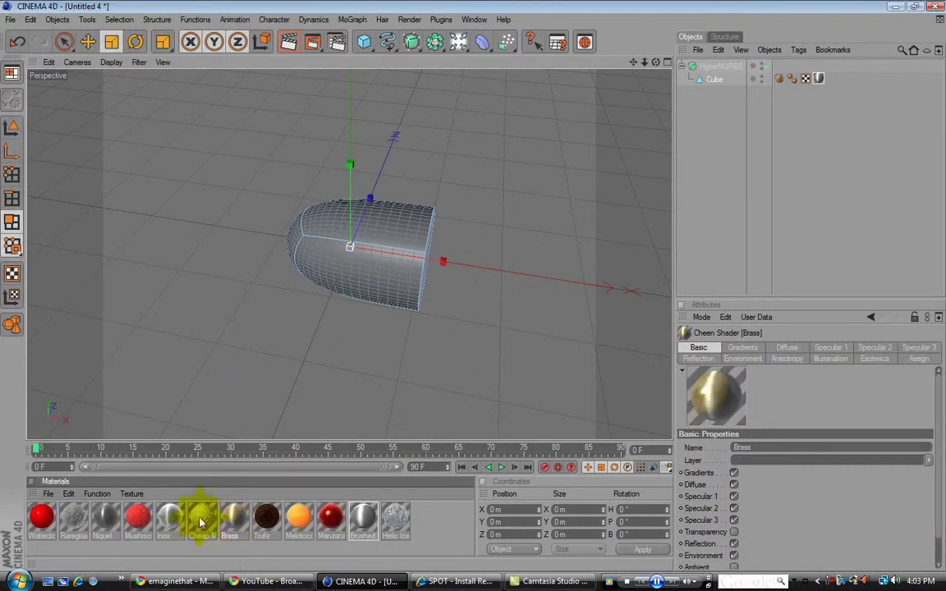
pyautogui.click(173, 525)
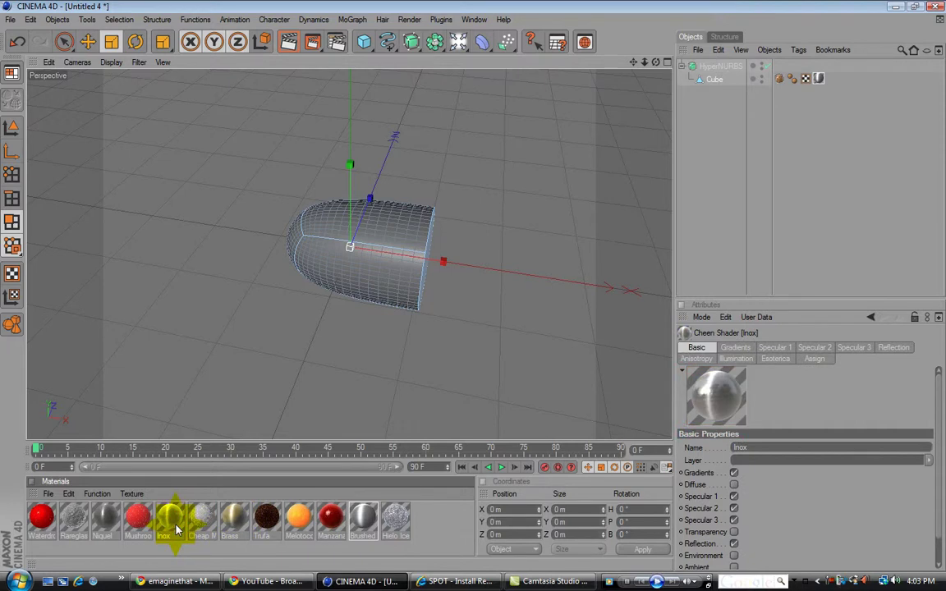
pyautogui.click(202, 519)
pyautogui.click(172, 520)
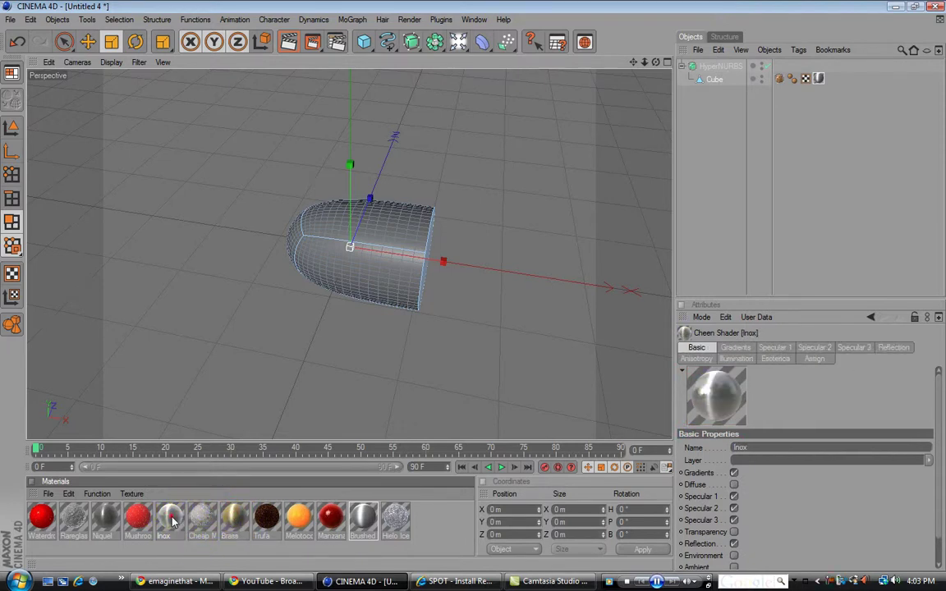
pyautogui.moveTo(173, 520)
pyautogui.mouseDown()
pyautogui.moveTo(353, 412)
pyautogui.moveTo(794, 110)
pyautogui.moveTo(744, 80)
pyautogui.mouseUp()
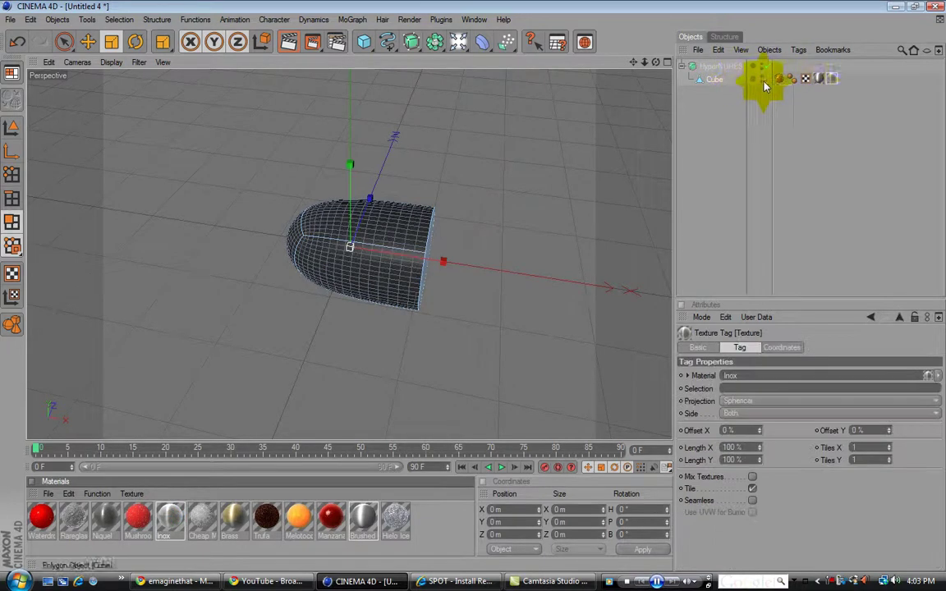
# - Delete the Brushed Steel texture tag from the Cube, keeping the Inox one, and deselect all objects
pyautogui.click(820, 78)
pyautogui.click(832, 79)
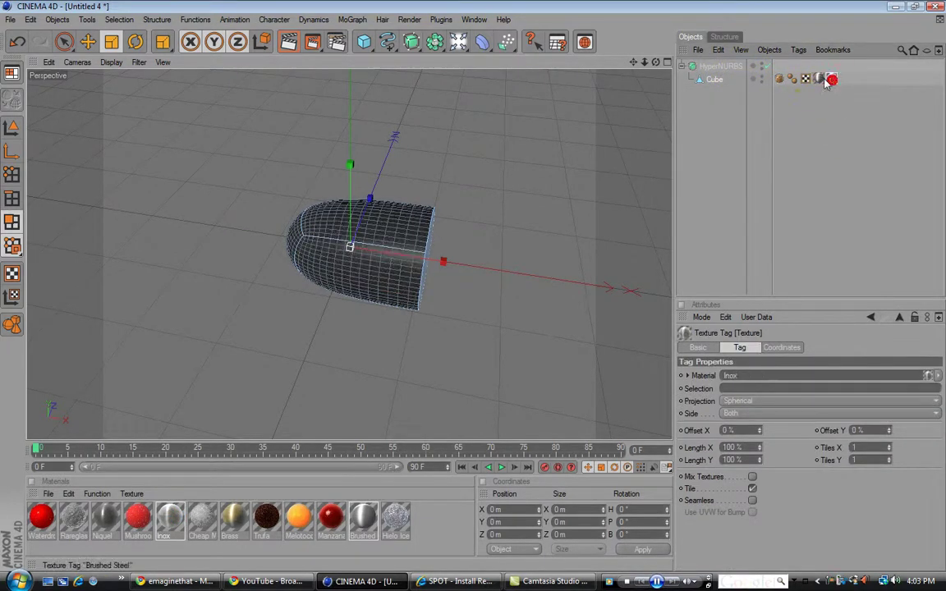
pyautogui.click(821, 80)
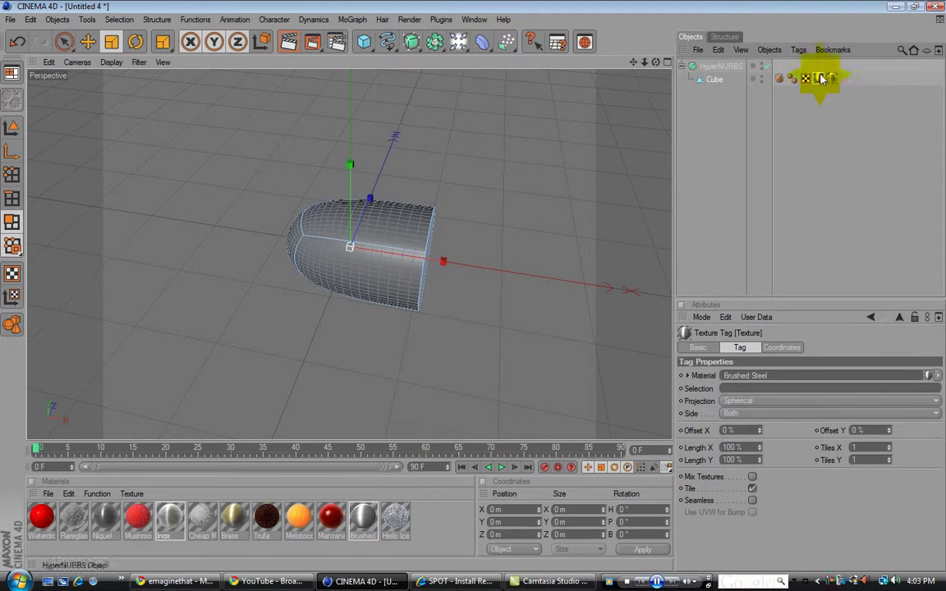
pyautogui.click(821, 80)
pyautogui.press('Delete')
pyautogui.click(820, 79)
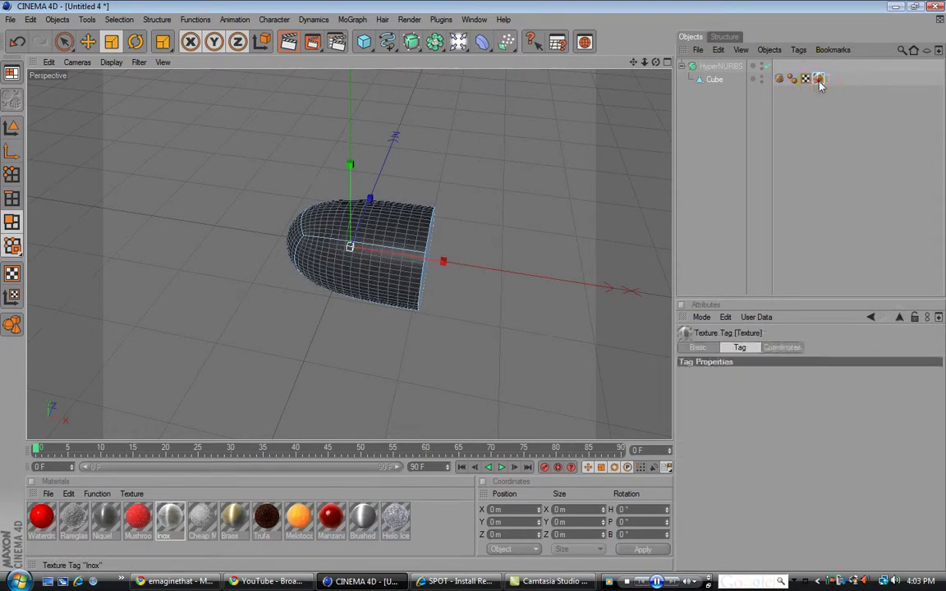
pyautogui.click(761, 245)
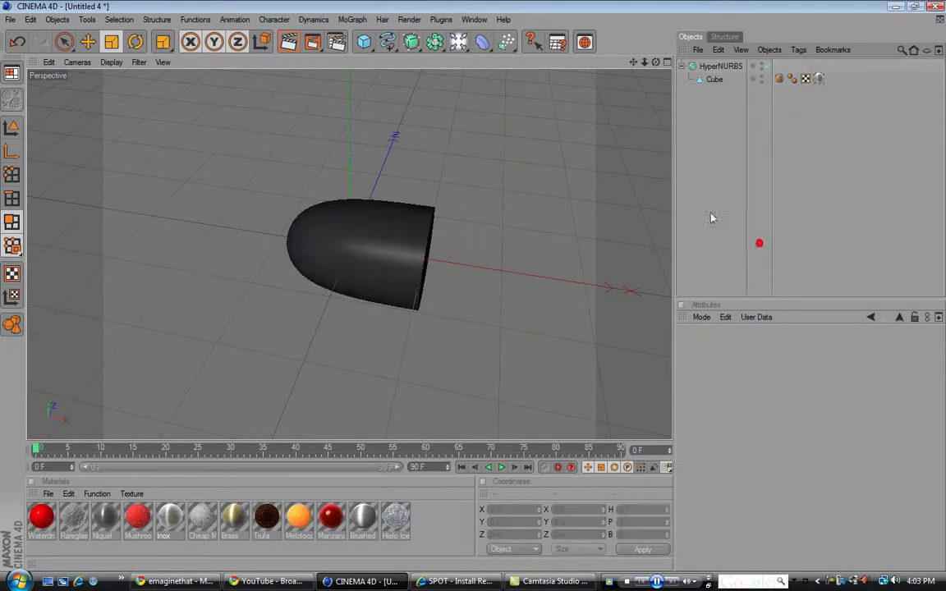
# - Render the view to preview the Inox material on the shape
pyautogui.click(414, 20)
pyautogui.click(417, 38)
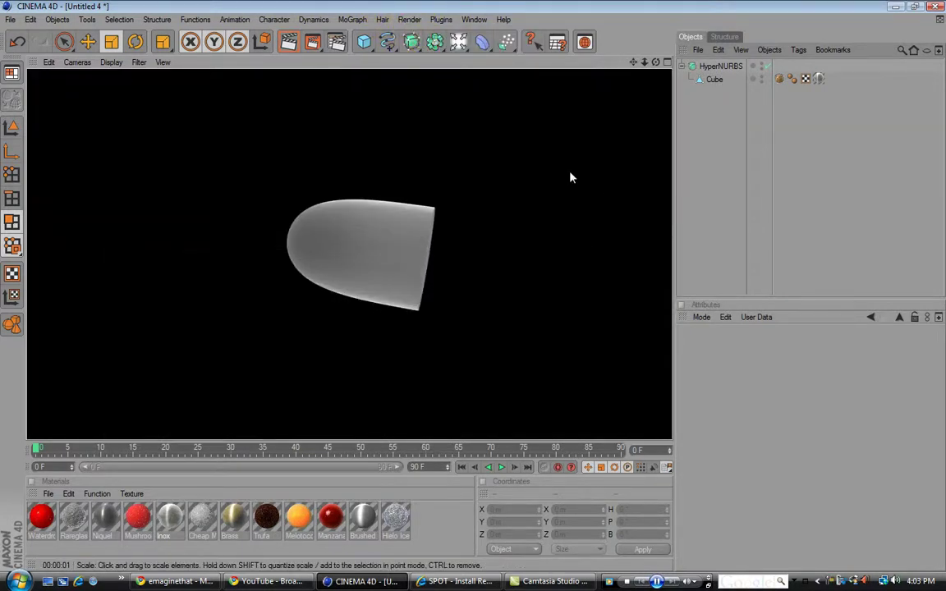
# - Render the Inox-textured shape from two different viewing angles to compare its reflections
pyautogui.keyDown('alt'); pyautogui.moveTo(570, 173); pyautogui.dragTo(572, 200); pyautogui.keyUp('alt')
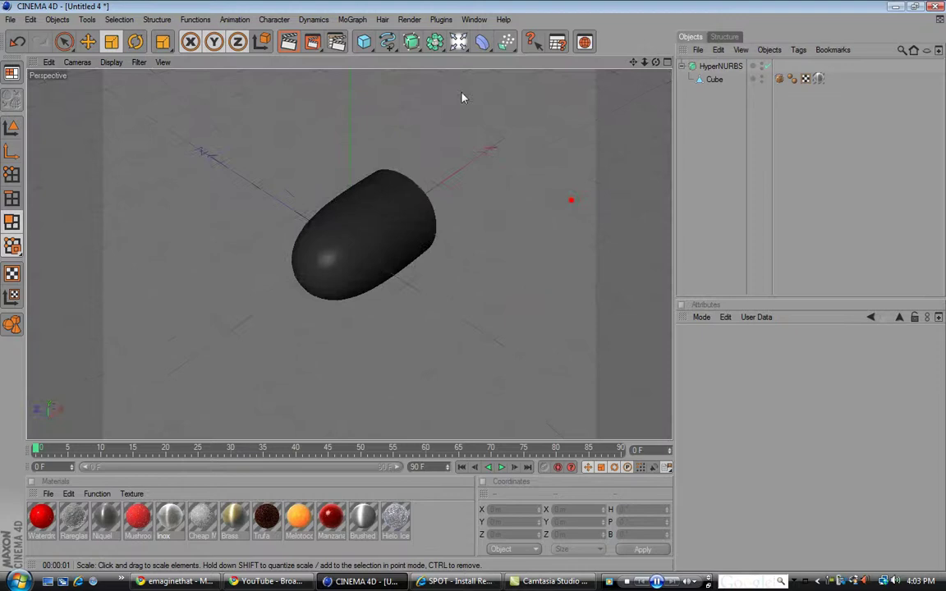
pyautogui.click(416, 15)
pyautogui.click(427, 42)
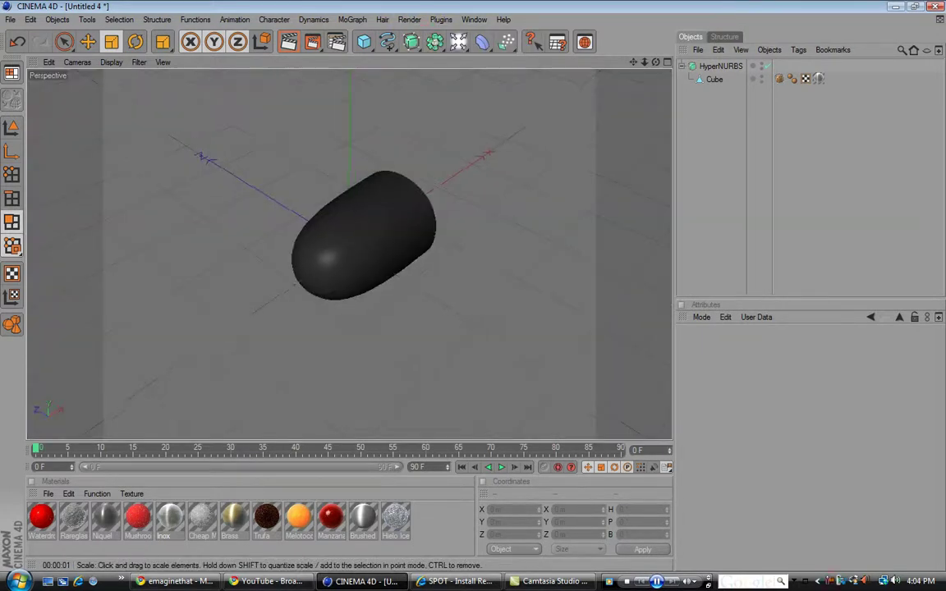
pyautogui.keyDown('alt'); pyautogui.moveTo(576, 235); pyautogui.dragTo(559, 171); pyautogui.keyUp('alt')
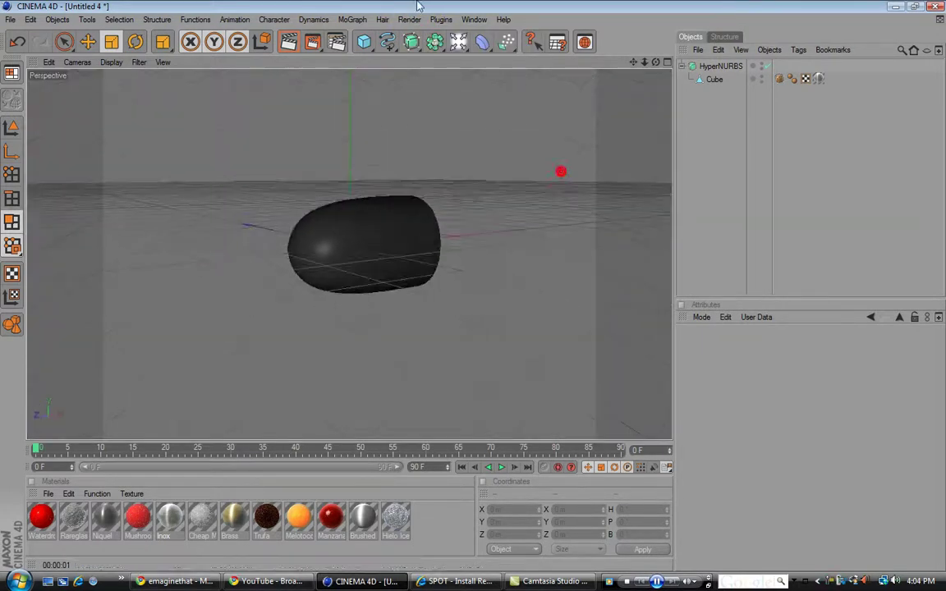
pyautogui.click(416, 17)
pyautogui.click(426, 41)
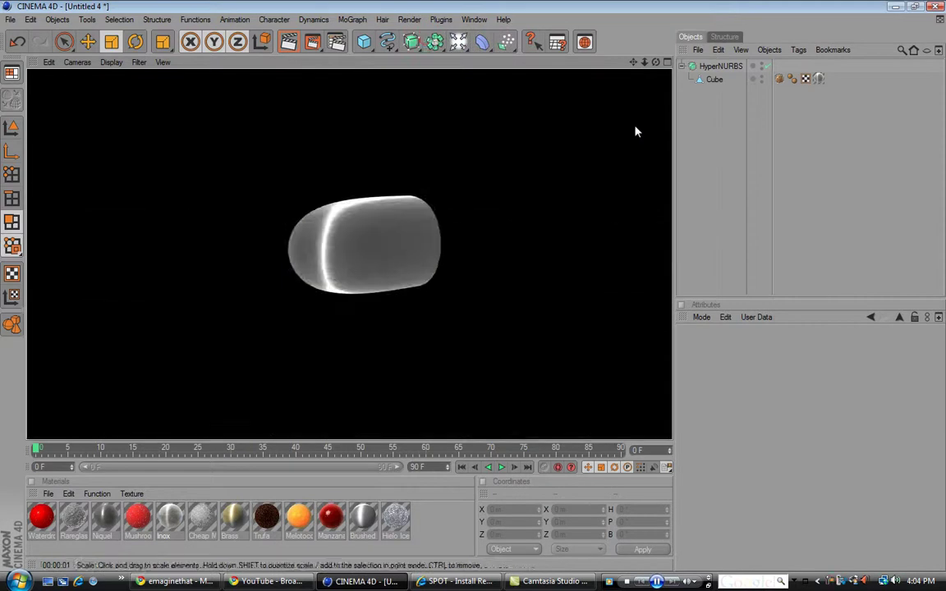
pyautogui.click(731, 171)
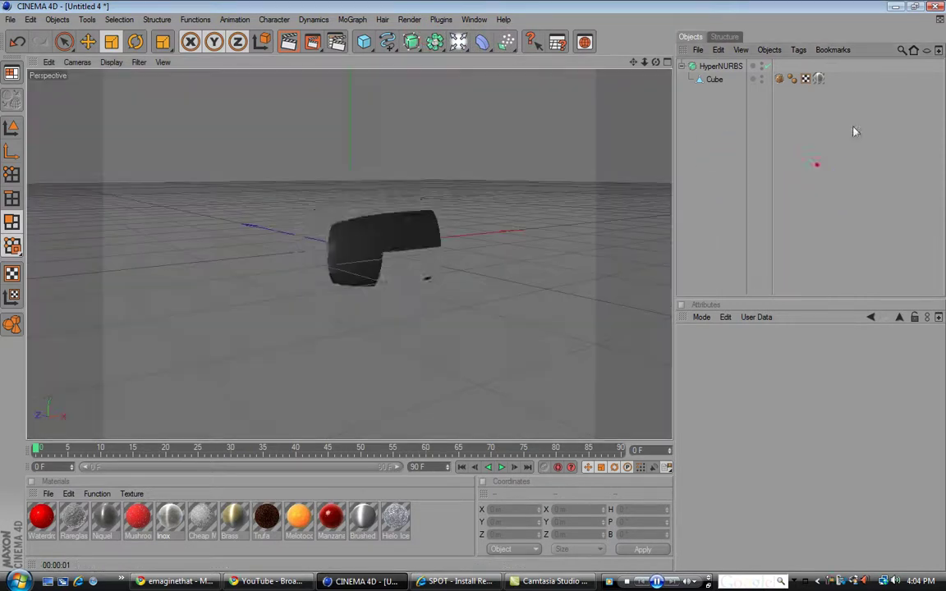
# - Delete the Inox texture tag from the Cube and apply the Brass material to it instead
pyautogui.click(819, 78)
pyautogui.press('Delete')
pyautogui.click(492, 384)
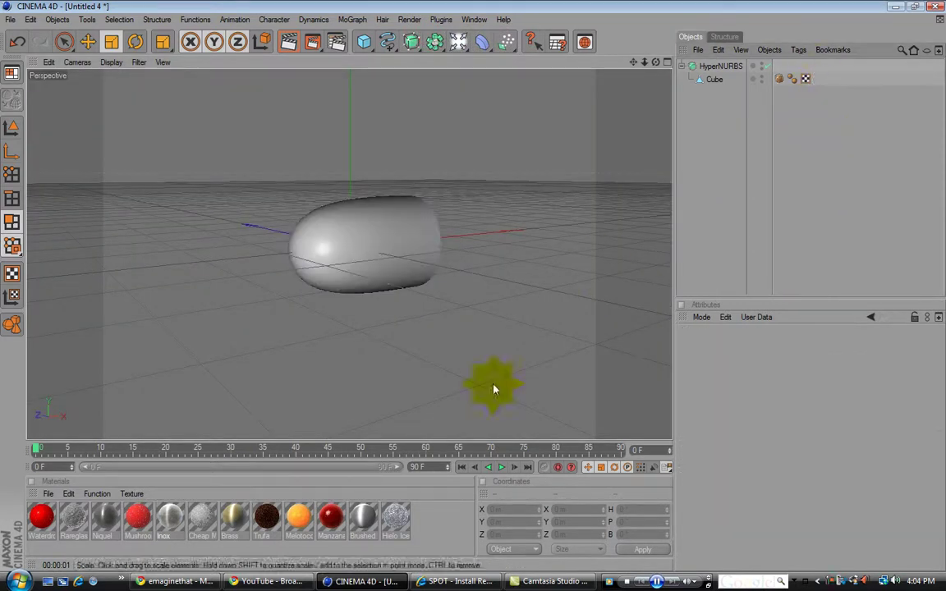
pyautogui.click(238, 526)
pyautogui.moveTo(364, 466); pyautogui.dragTo(722, 81)
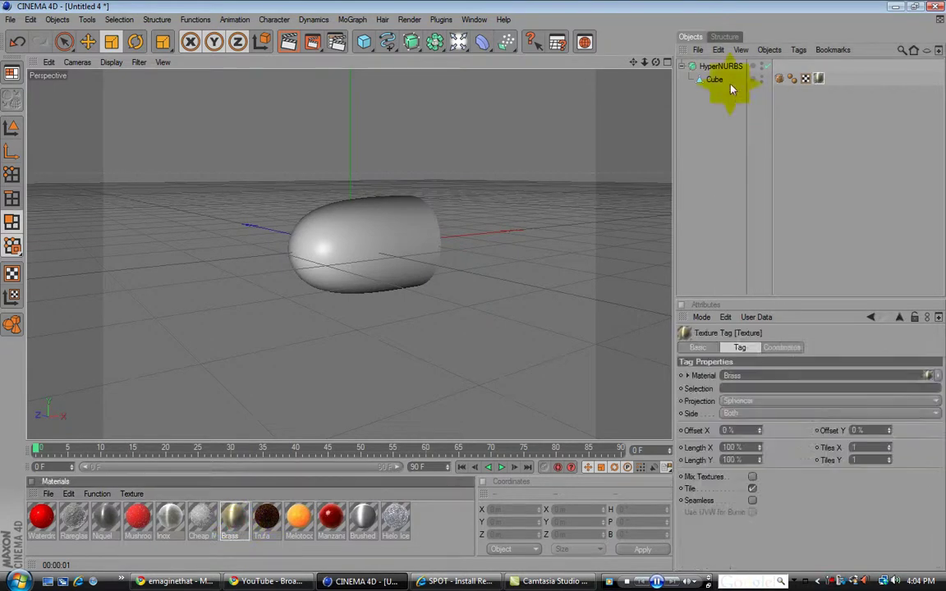
# - Render the view to preview the Brass material on the shape
pyautogui.click(409, 19)
pyautogui.click(429, 38)
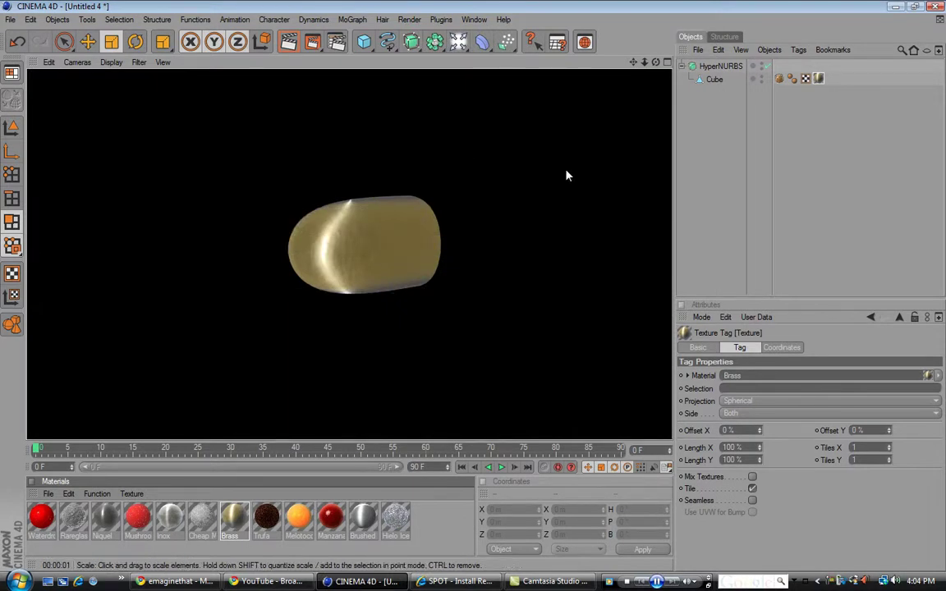
pyautogui.click(566, 175)
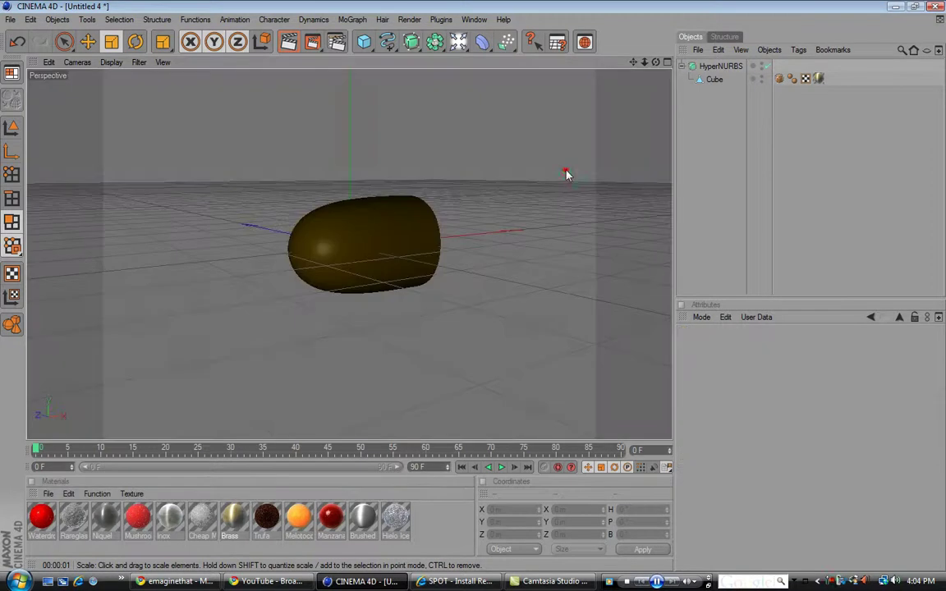
pyautogui.click(485, 331)
pyautogui.keyDown('alt'); pyautogui.moveTo(473, 285); pyautogui.dragTo(484, 324); pyautogui.keyUp('alt')
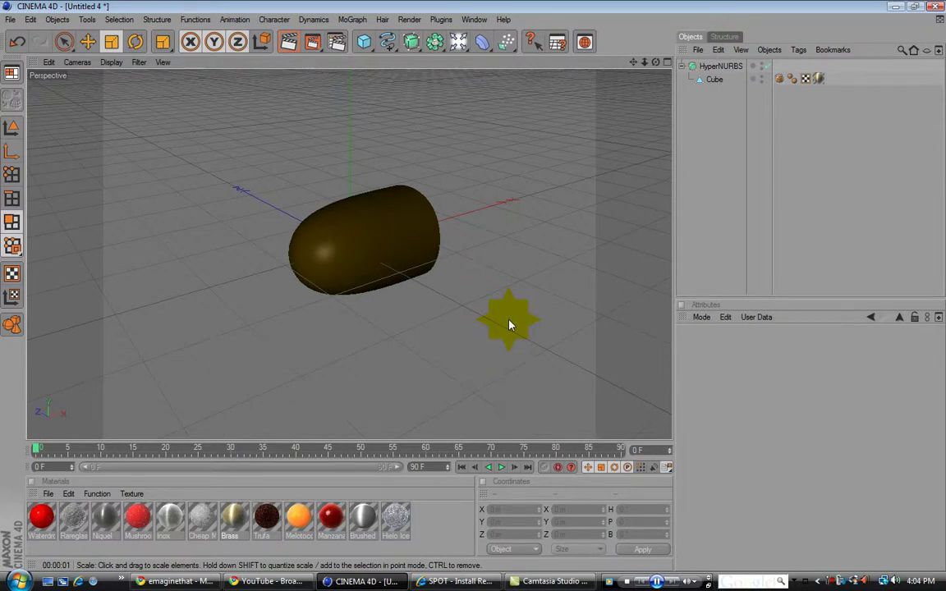
pyautogui.keyDown('alt'); pyautogui.moveTo(509, 326); pyautogui.dragTo(507, 337); pyautogui.keyUp('alt')
pyautogui.keyDown('alt'); pyautogui.moveTo(503, 402); pyautogui.dragTo(524, 367); pyautogui.keyUp('alt')
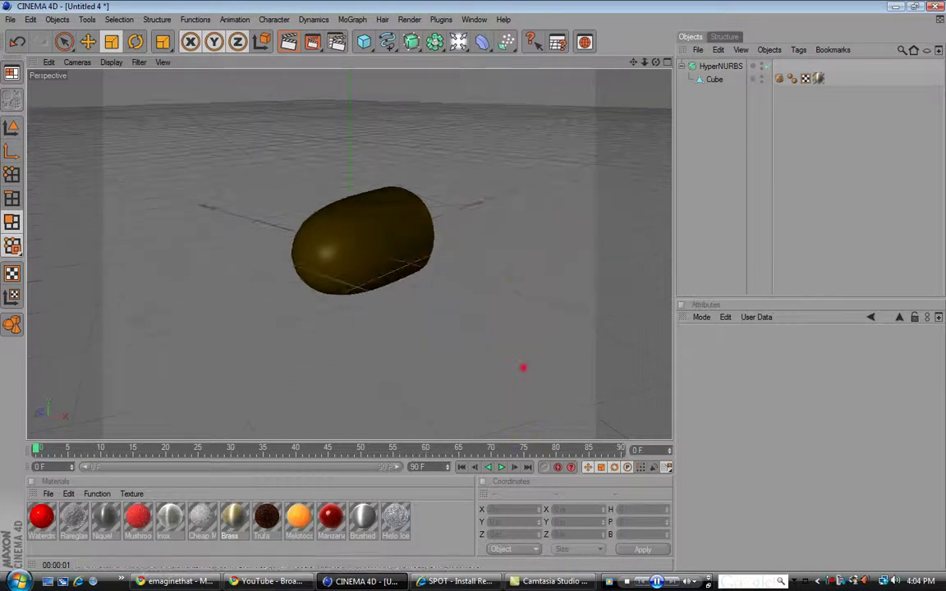
# - Switch to Windows Media Player to watch the preview clip
pyautogui.click(614, 581)
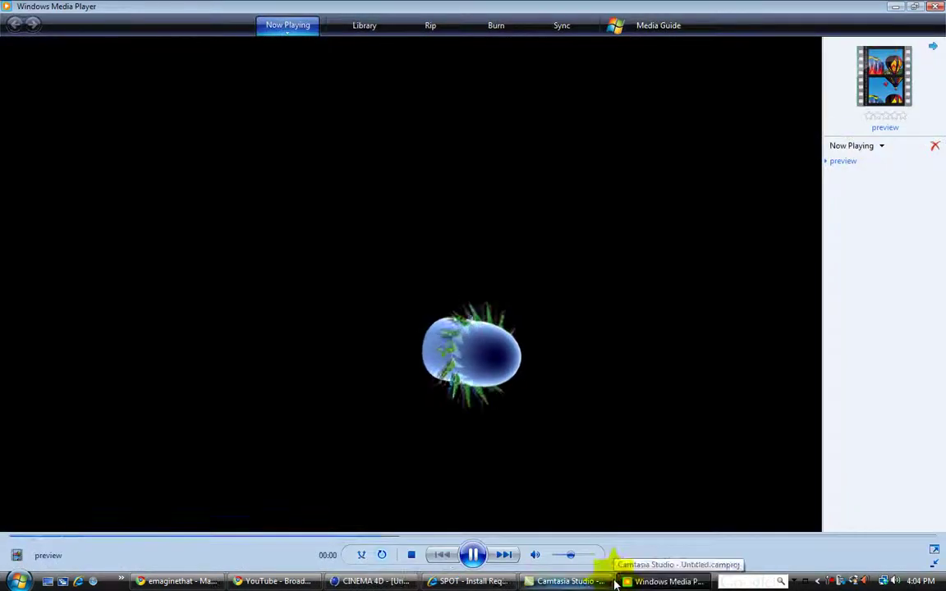